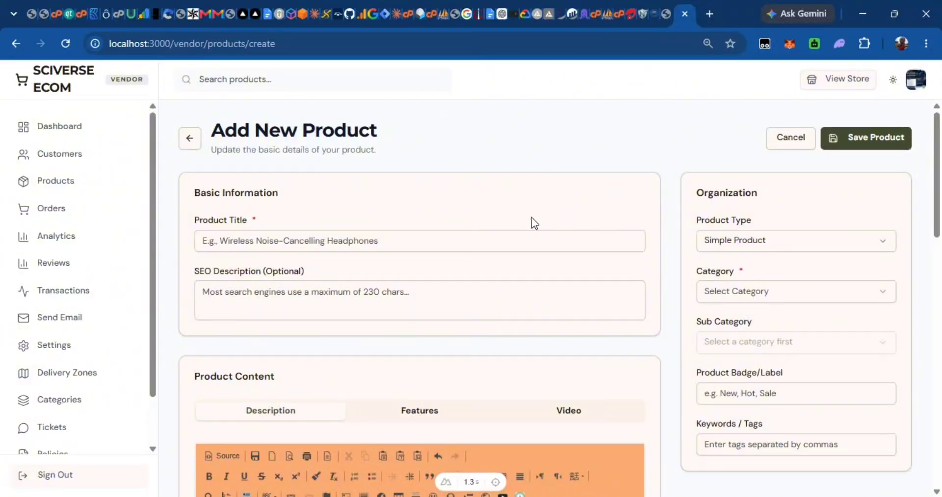
Step: Enter "X Marks the Spot Two-Piece Set" as the product title
left_click(314, 243)
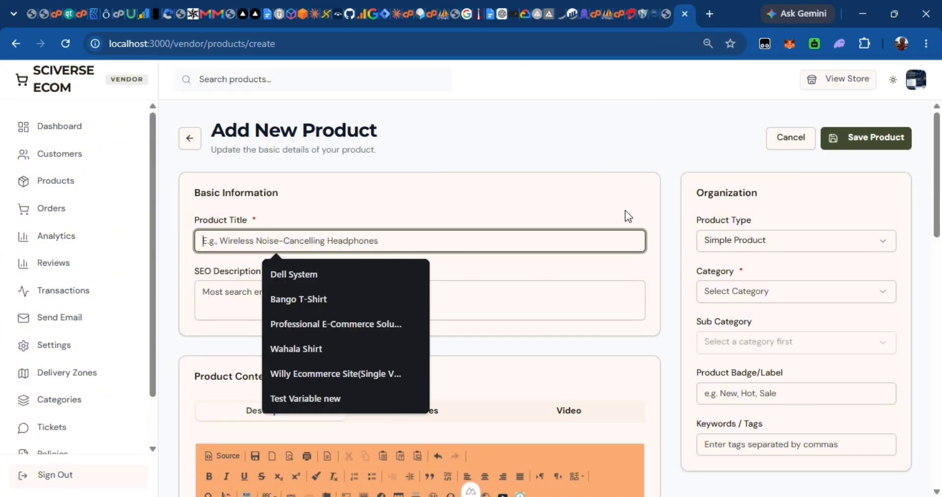
key("alt+Tab")
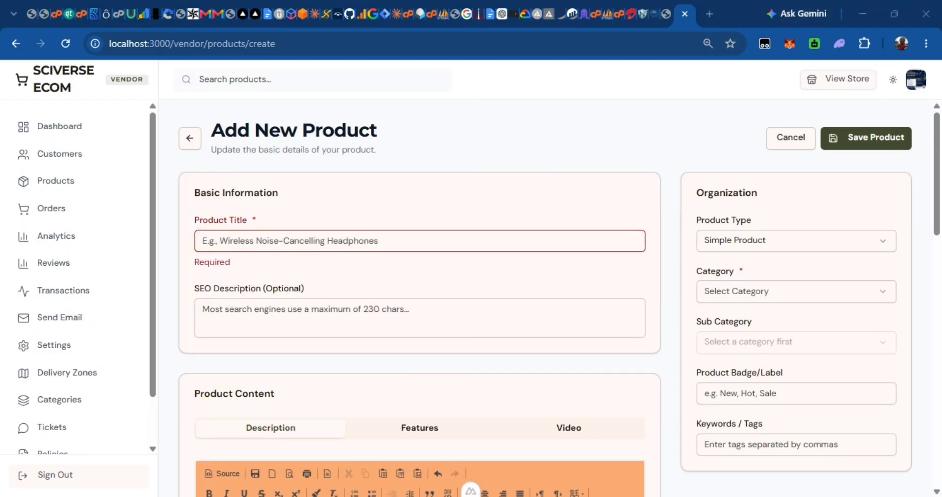
key("alt+Tab")
type("X Marks the Spot Two-Piece Set")
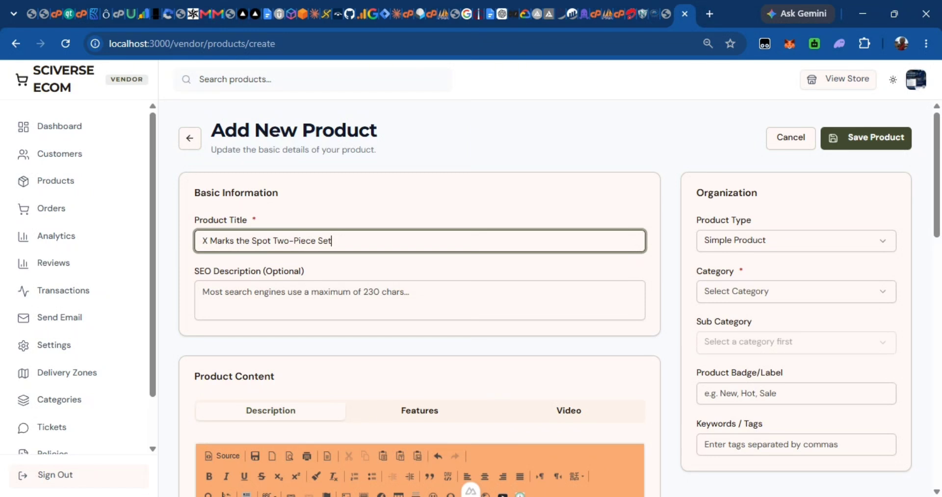
Step: Fill in the SEO description with the X Marks Signature Co-Ord Set copy, running through "wide-leg trousers for a co"
left_click(276, 301)
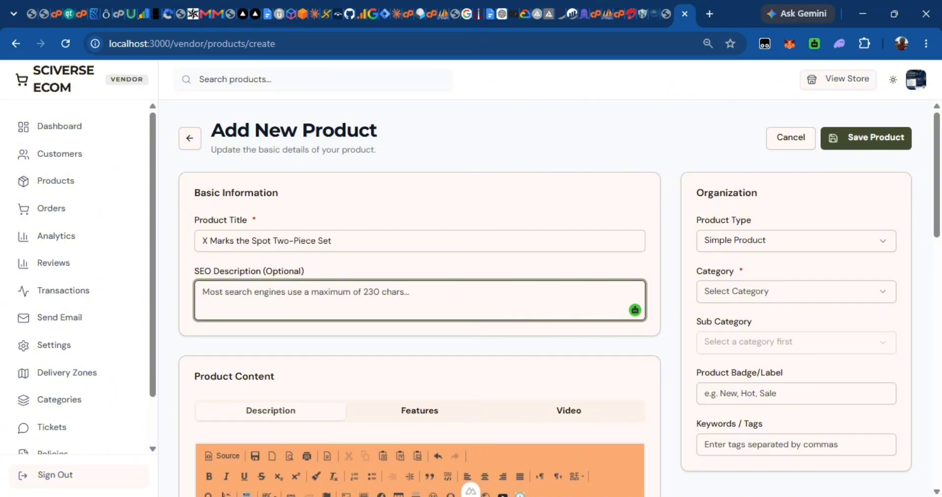
key("alt+Tab")
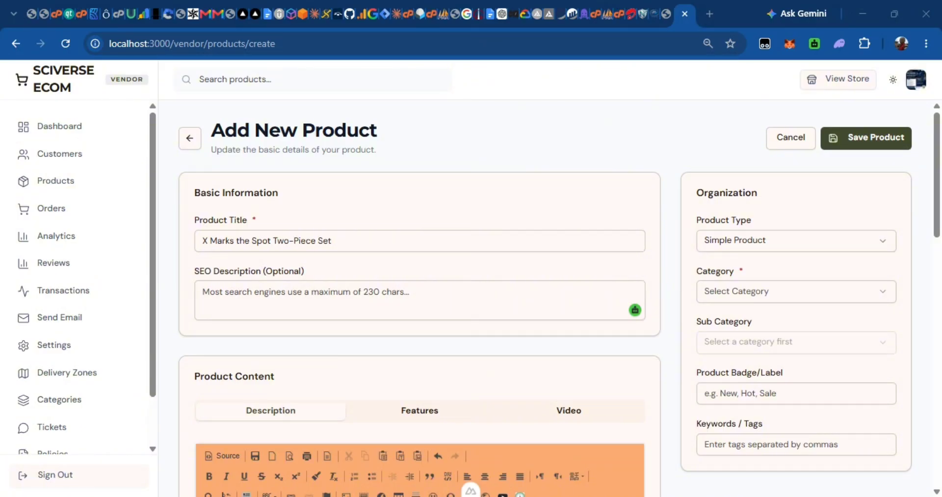
left_click(253, 297)
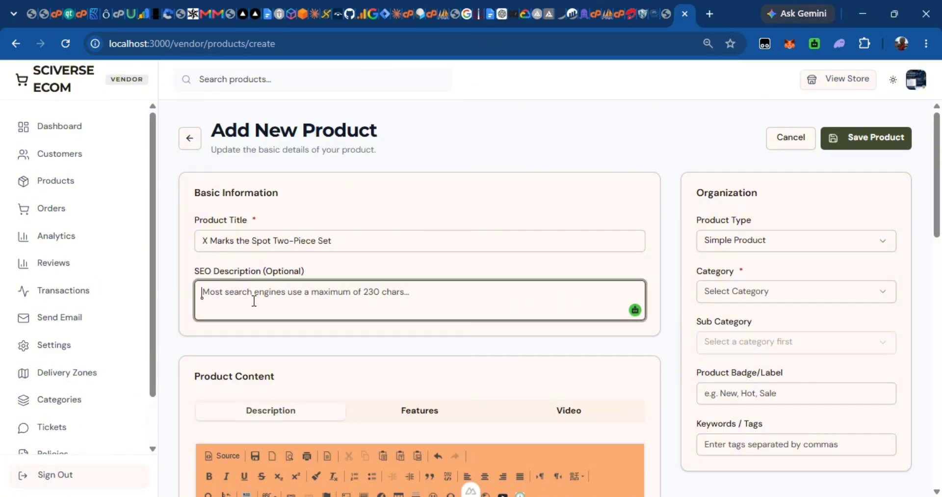
type("X Marks Signature Co-Ord Set is a bold contemporary two-piece outfit designed for women who love distinctive style. Featuring a striking black-and-white print, the set combines a relaxed cropped top with wide-leg trousers for a co")
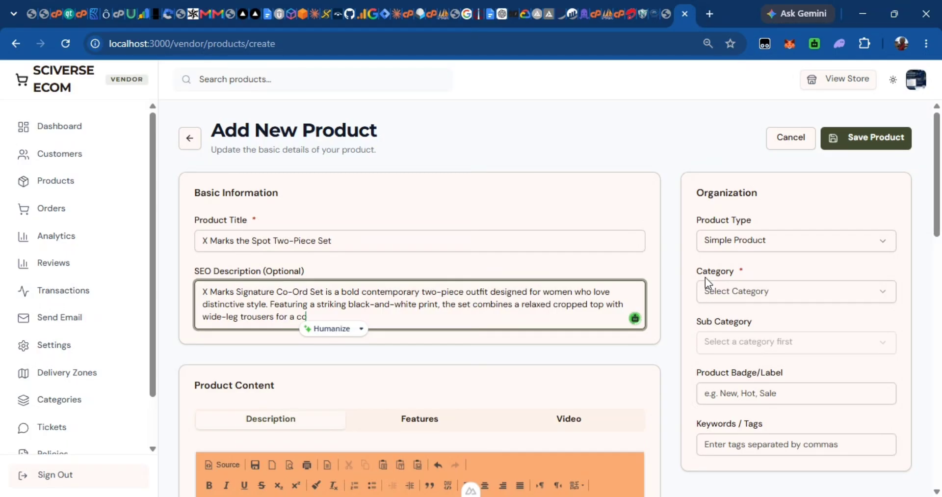
Step: Remove the cut-off words "for a co" so the SEO description ends at "wide-leg trousers"
scroll(465, 268, "down", 3)
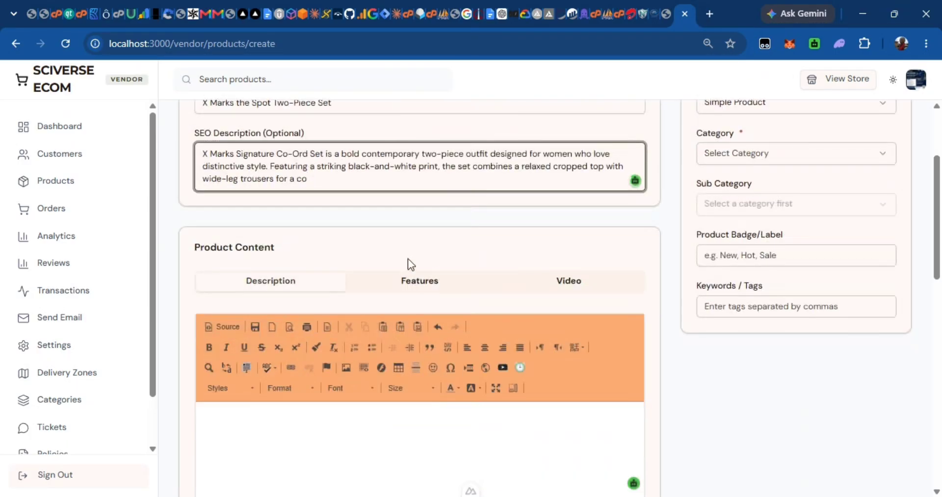
left_click(401, 437)
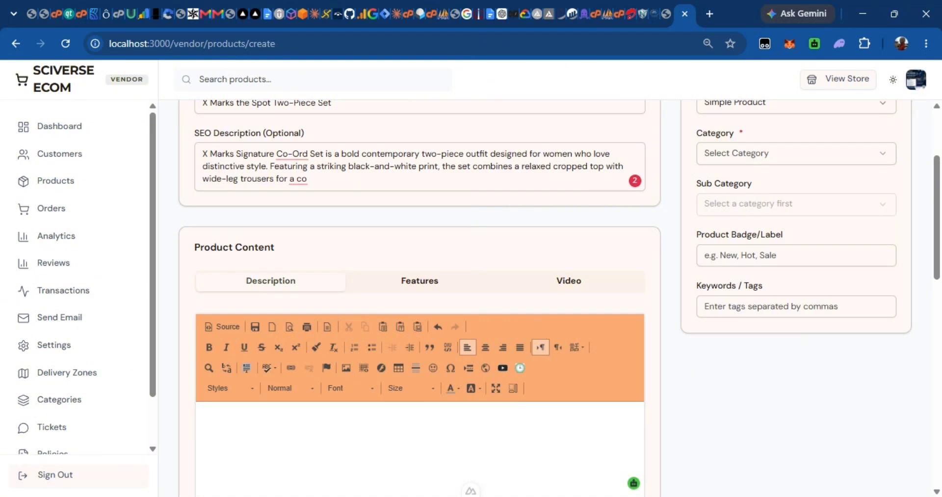
key("alt+Tab")
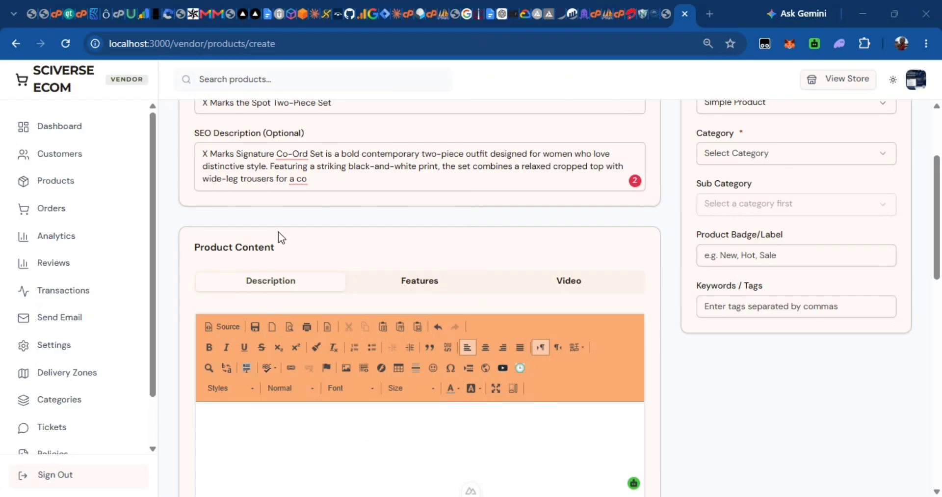
left_click(353, 181)
key("BackSpace")
key("BackSpace")
key("BackSpace")
key("BackSpace")
key("BackSpace")
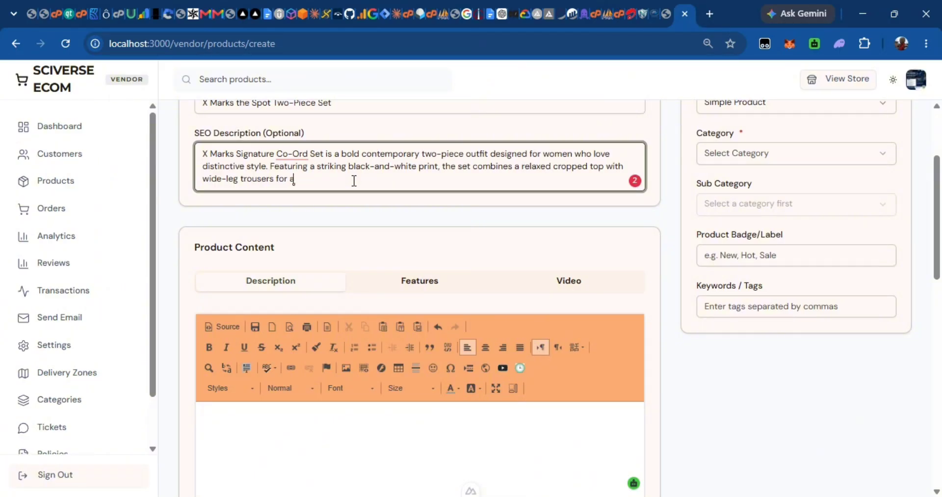
key("BackSpace")
key("BackSpace")
key("BackSpace")
key("BackSpace")
Step: Write the sample text "We can write text or" in the product description
left_click(309, 450)
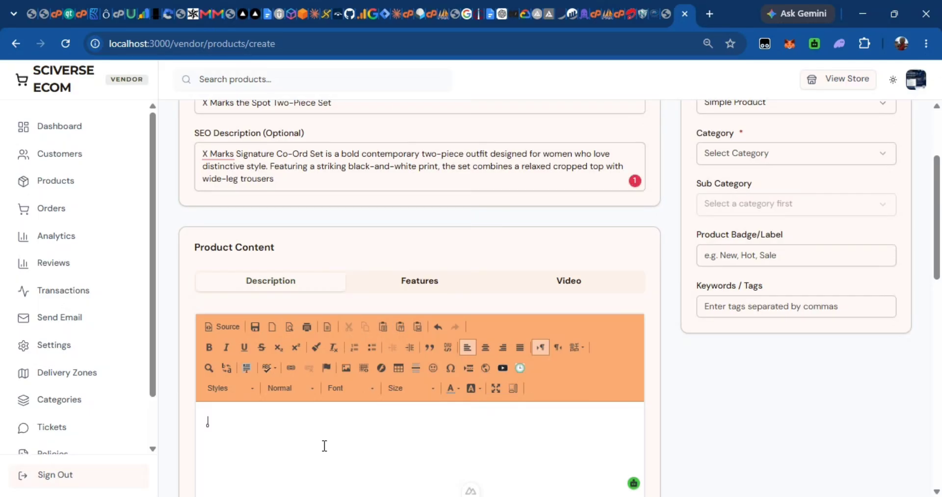
scroll(499, 271, "down", 4)
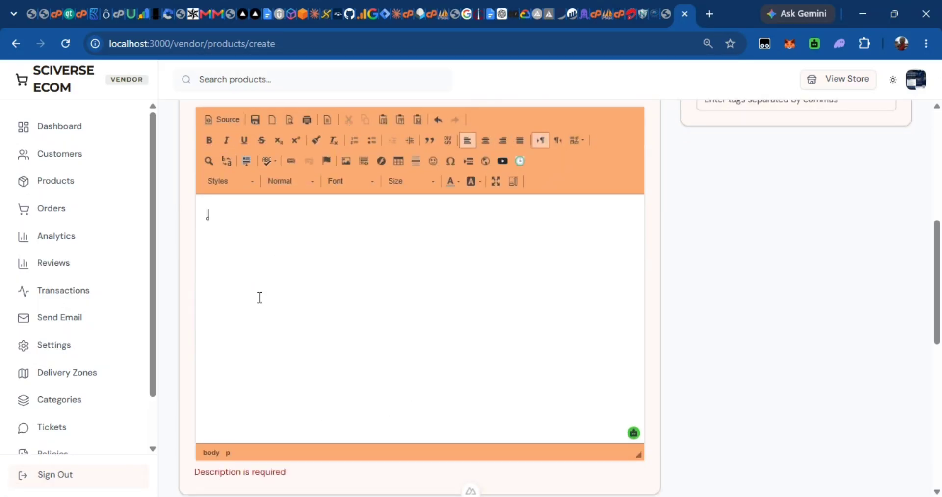
type("We can")
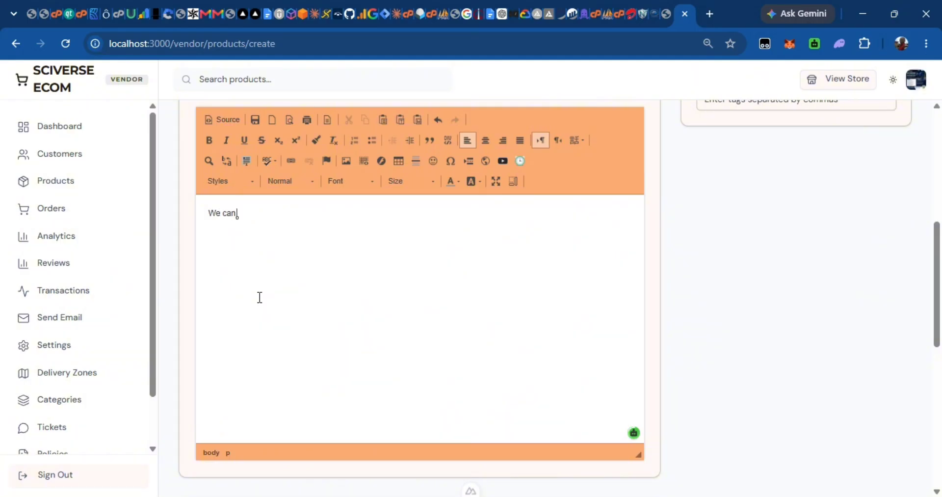
type(" write text or")
Step: Replace the description's HTML source with the formatted copy starting "Make a statement without saying a word." and return to the formatted view
left_click(209, 122)
left_click(374, 219)
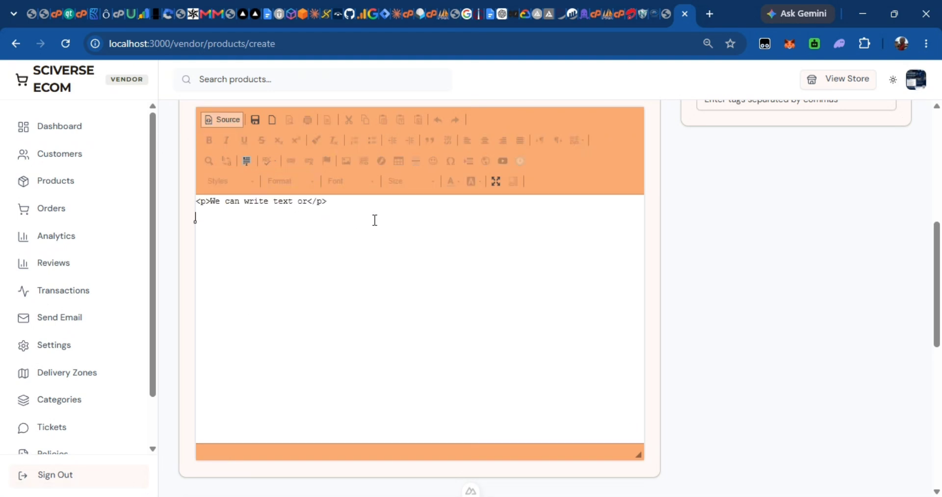
key("ctrl+a")
key("BackSpace")
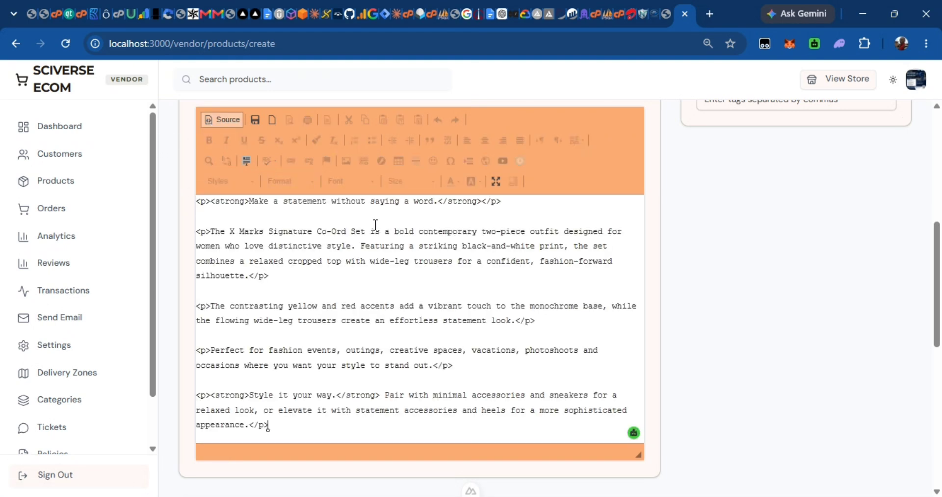
type("<p><strong>Make a statement without saying a word.</strong></p>  <p>The X Marks Signature Co-Ord Set is a bold contemporary two-piece outfit designed for women who love distinctive style. Featuring a striking black-and-white print, the set combines a relaxed cropped top with wide-leg trousers for a confident, fashion-forward silhouette.</p>  <p>The contrasting yellow and red accents add a vibrant touch to the monochrome base, while the flowing wide-leg trousers create an effortless statement look.</p>  <p>Perfect for fashion events, outings, creative spaces, vacations, photoshoots and occasions where you want your style to stand out.</p>  <p><strong>Style it your way.</strong> Pair with minimal accessories and sneakers for a relaxed look, or elevate it with statement accessories and heels for a more sophisticated appearance.</p>")
left_click(228, 119)
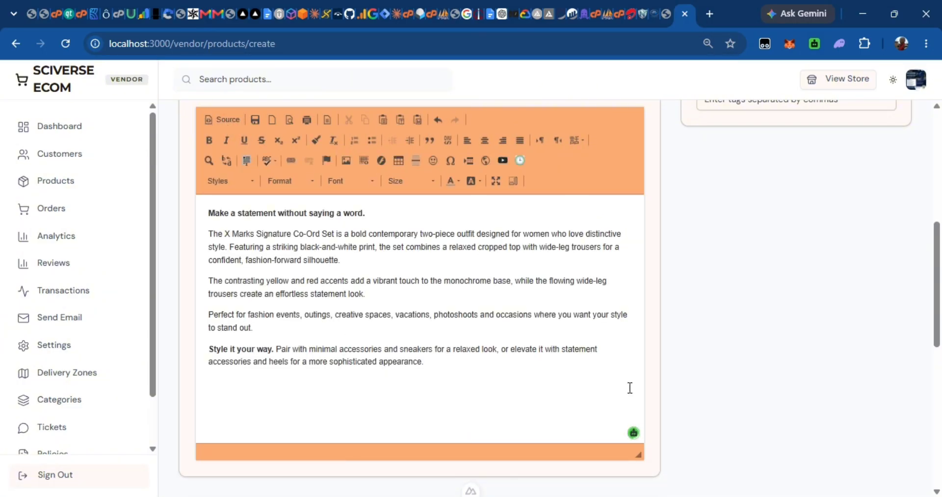
Step: Start a new table in the product's Features content with 4 rows and an empty width
key("alt+Tab")
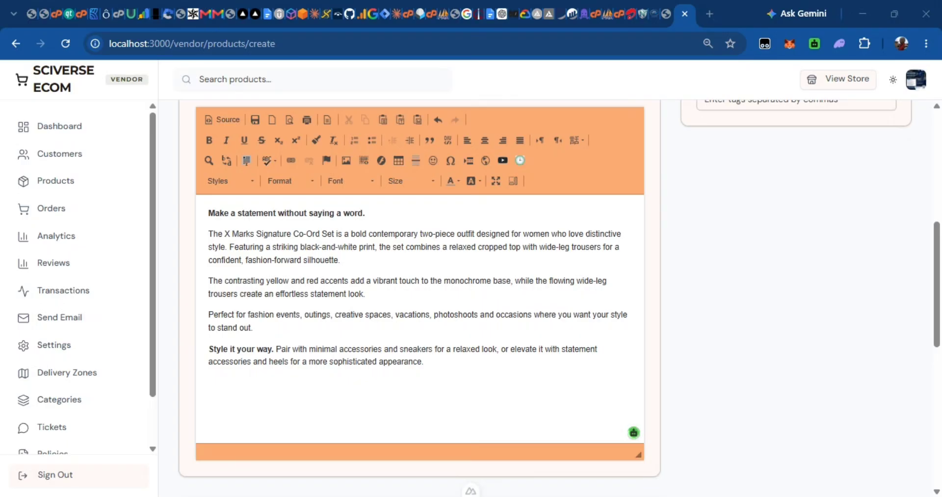
scroll(304, 267, "up", 4)
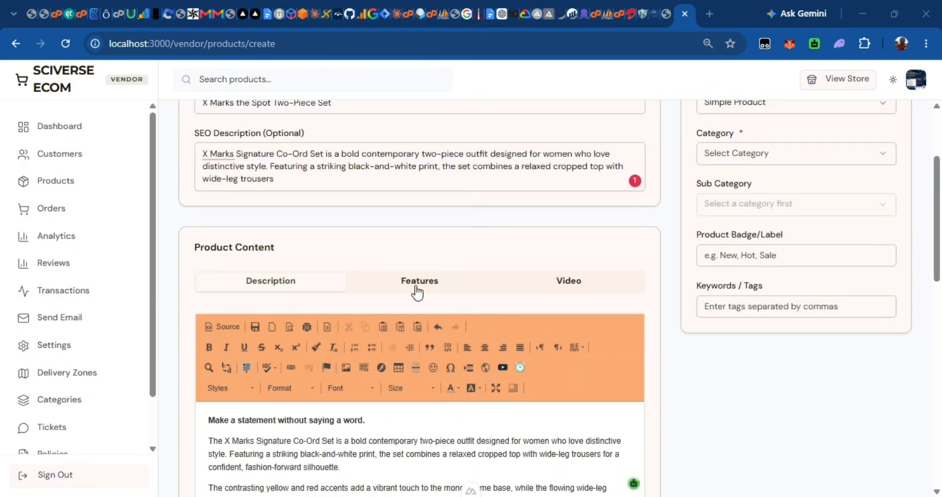
left_click(425, 292)
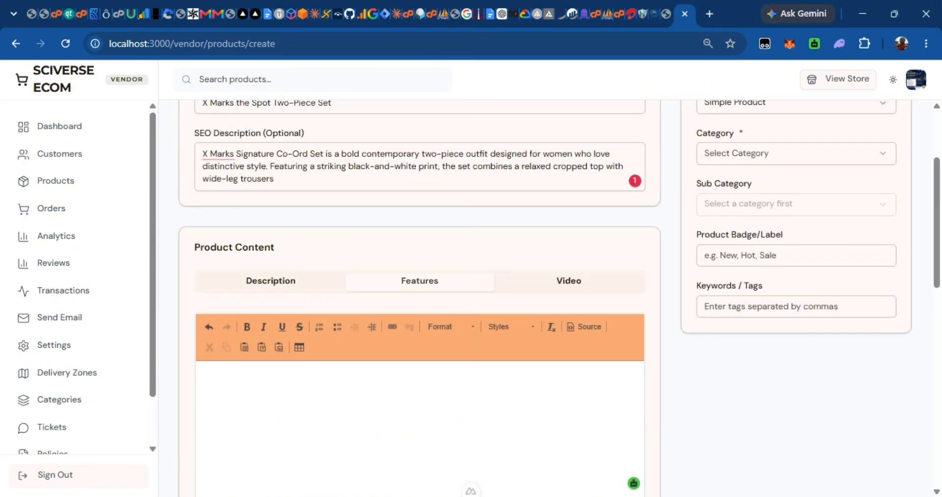
left_click(300, 348)
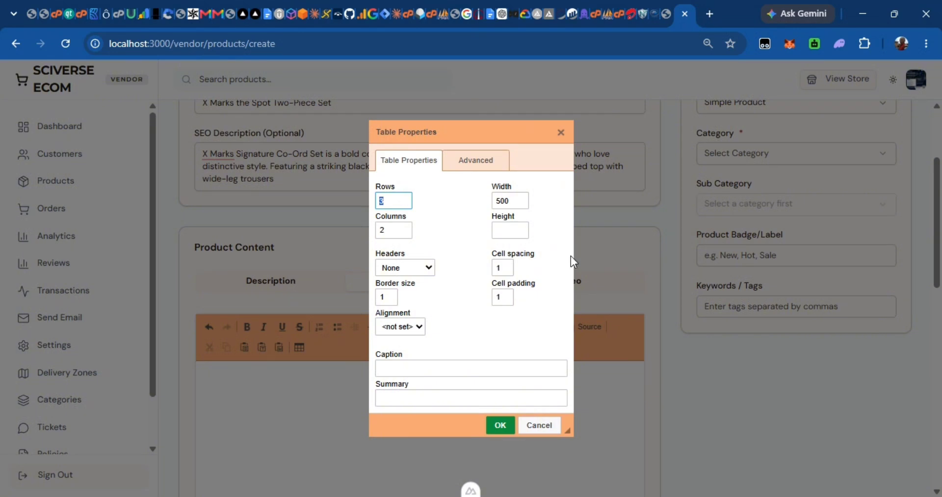
type("4")
left_click(517, 201)
key("BackSpace")
key("BackSpace")
key("BackSpace")
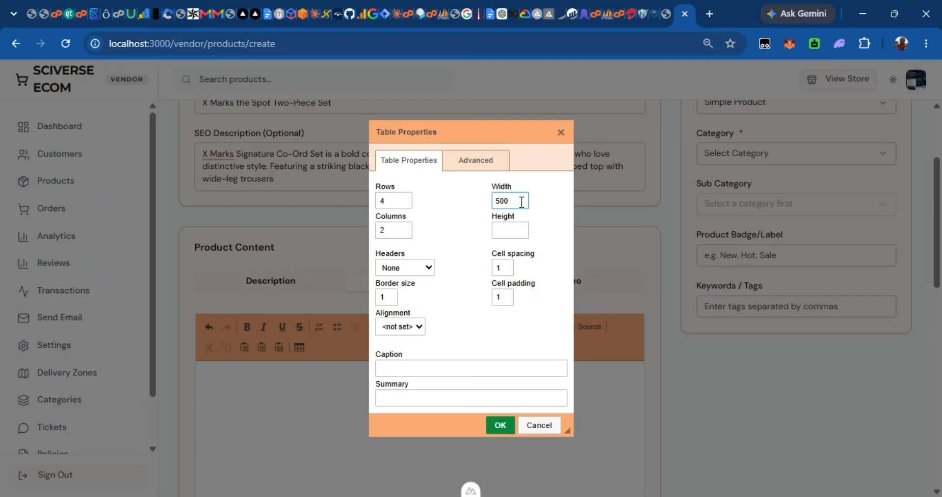
left_click(398, 228)
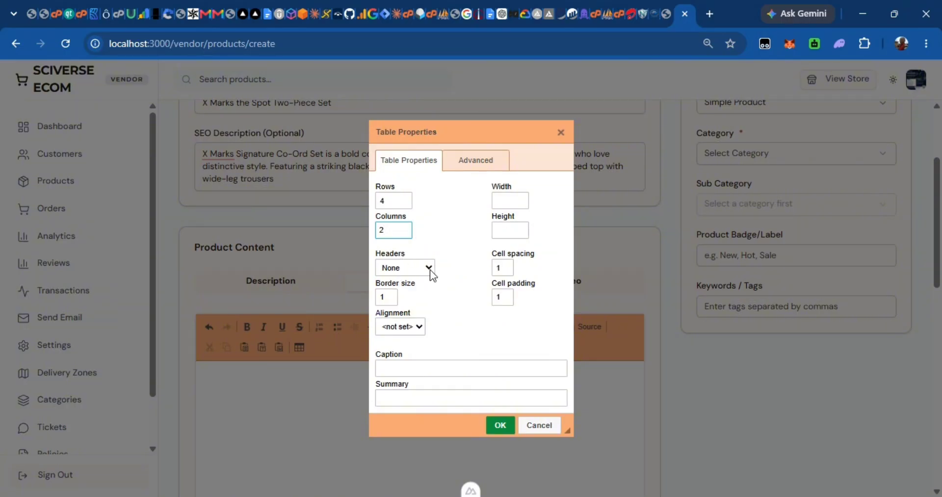
left_click(517, 200)
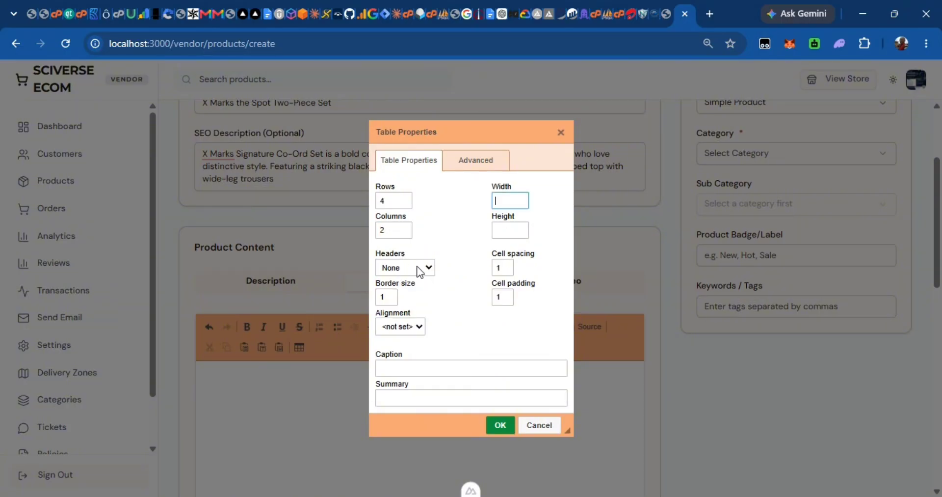
Step: Set the new table's headers to First Row and leave its alignment as <not set>
left_click(425, 268)
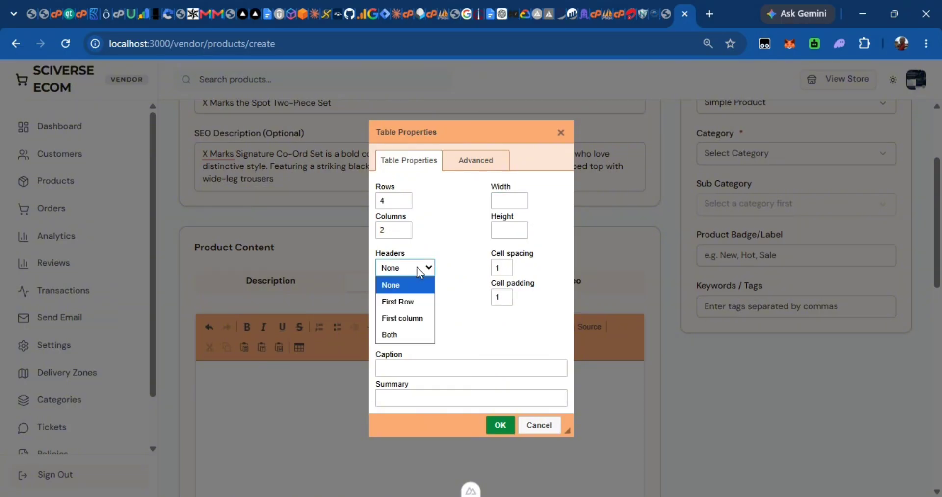
left_click(411, 303)
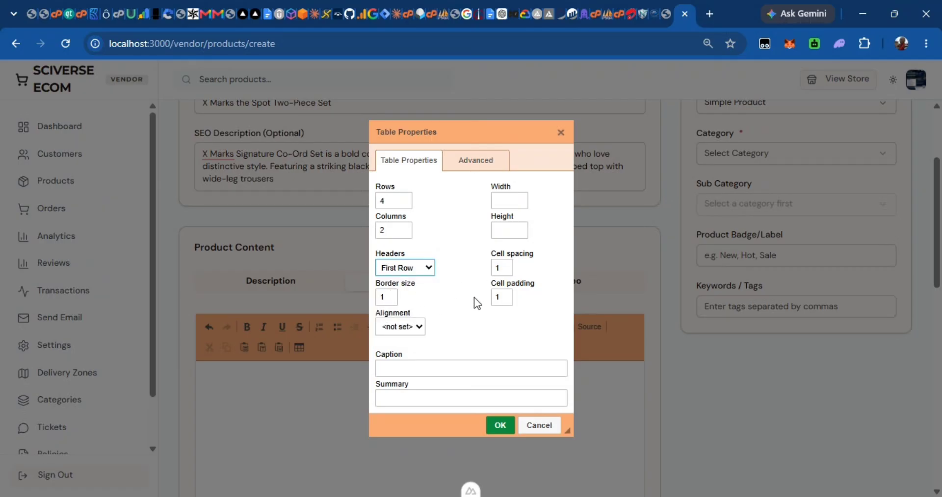
left_click(409, 326)
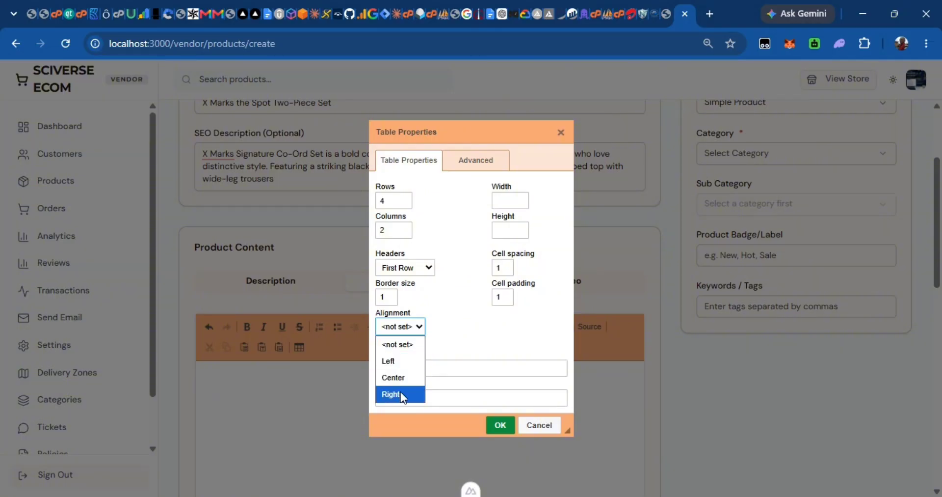
left_click(399, 347)
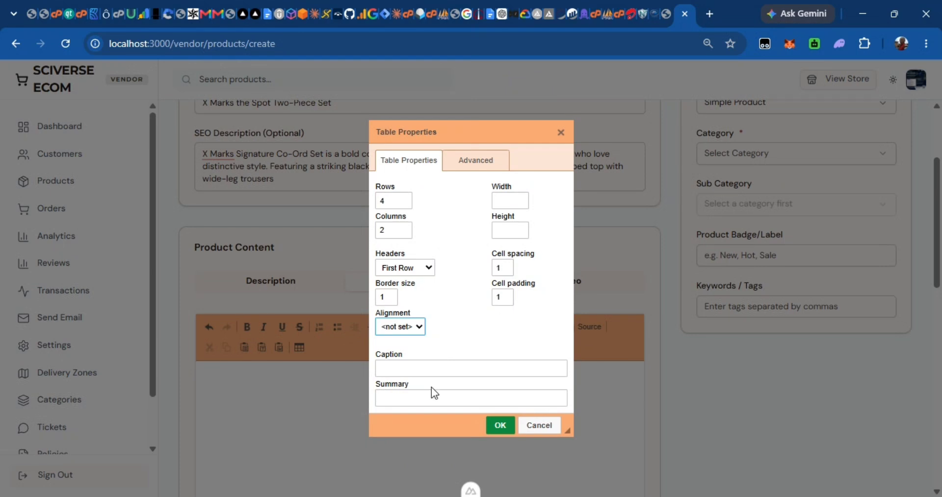
Step: Set the table's row count to 5 and insert it into the Features content
left_click(397, 200)
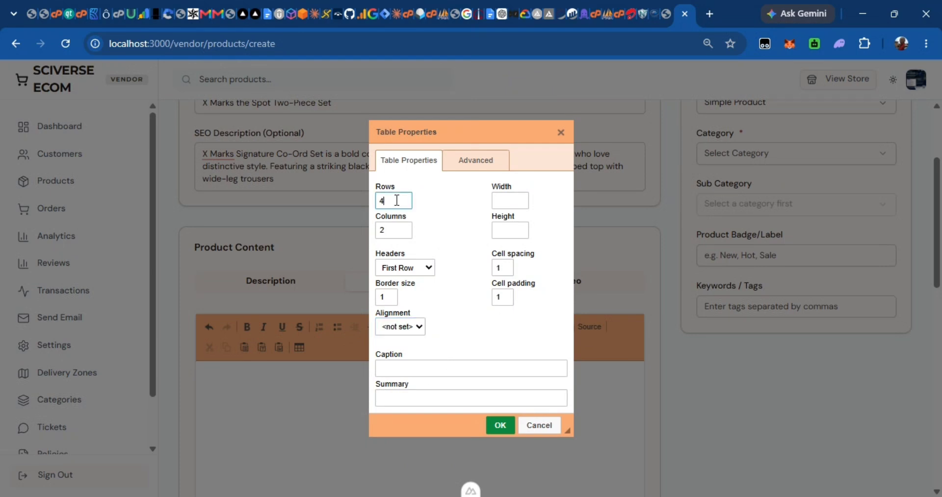
key("BackSpace")
type("5")
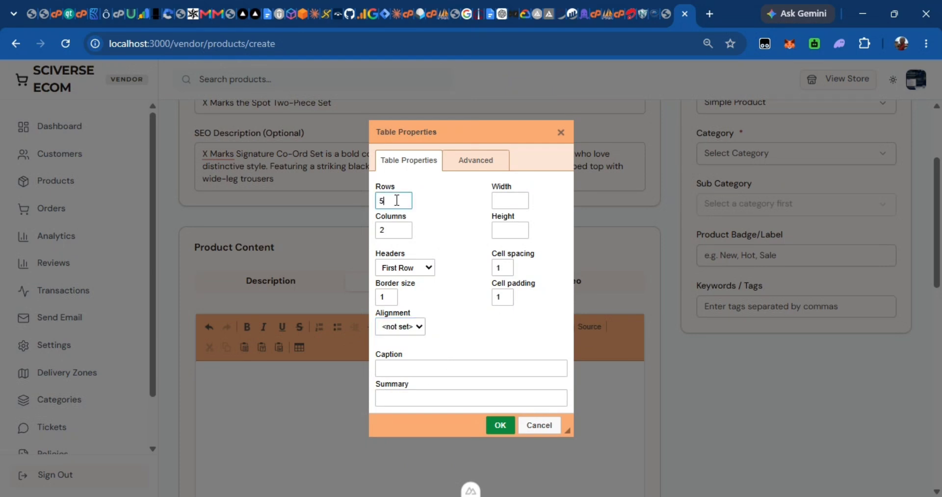
left_click(500, 424)
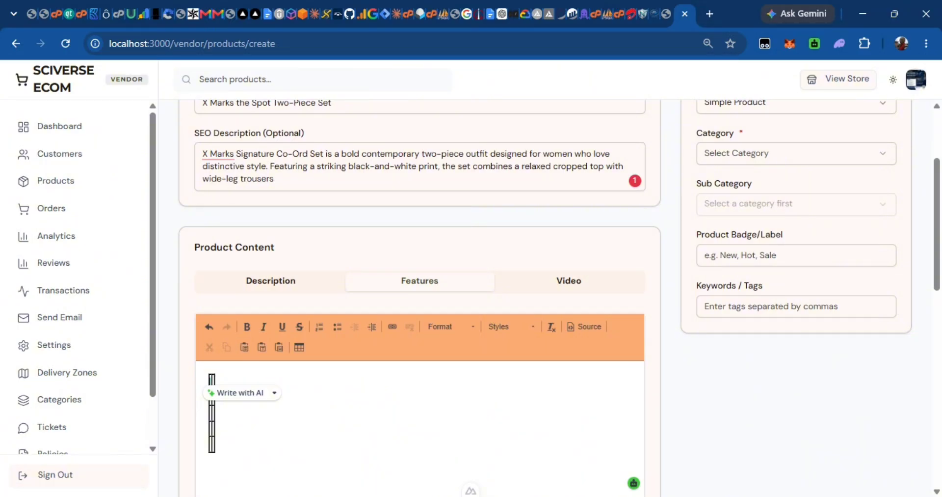
Step: Fill the table's header row with "Feature" and "Details"
type("Fea")
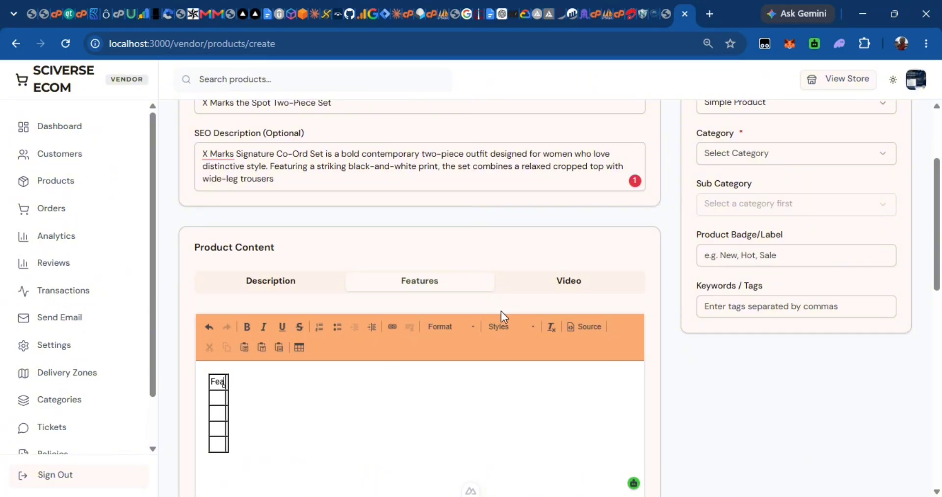
type("ture")
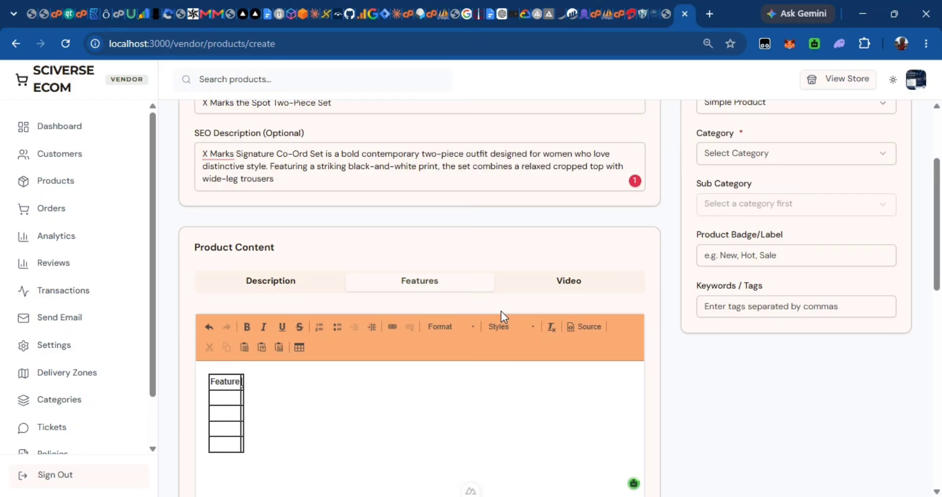
key("Tab")
type("Details")
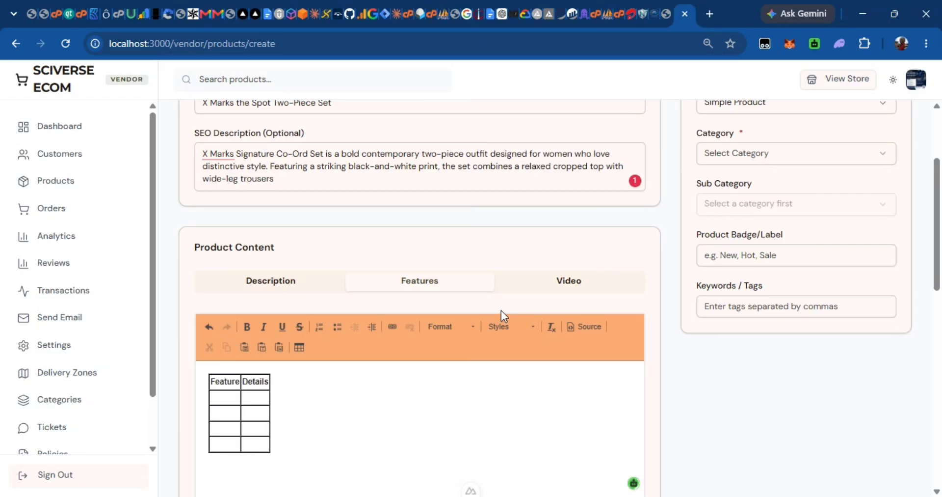
Step: Fill the features table's second row with "Product Type" and "Women's Two-Piece Co-Ord Set"
left_click(224, 398)
type("Product Tpe")
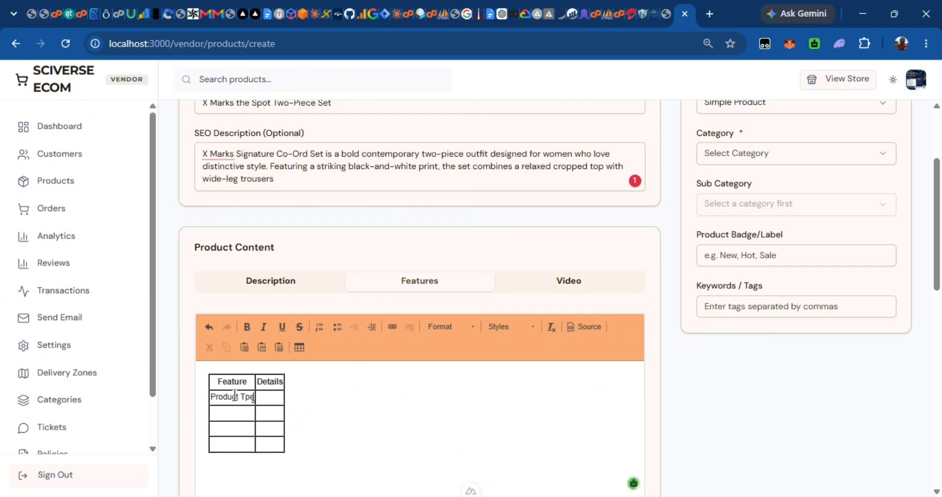
key("BackSpace")
key("BackSpace")
type("ype")
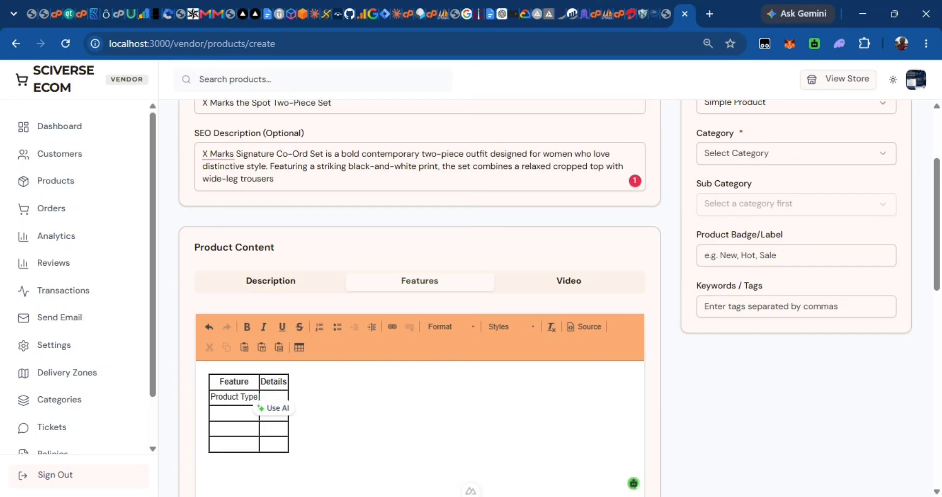
key("alt+Tab")
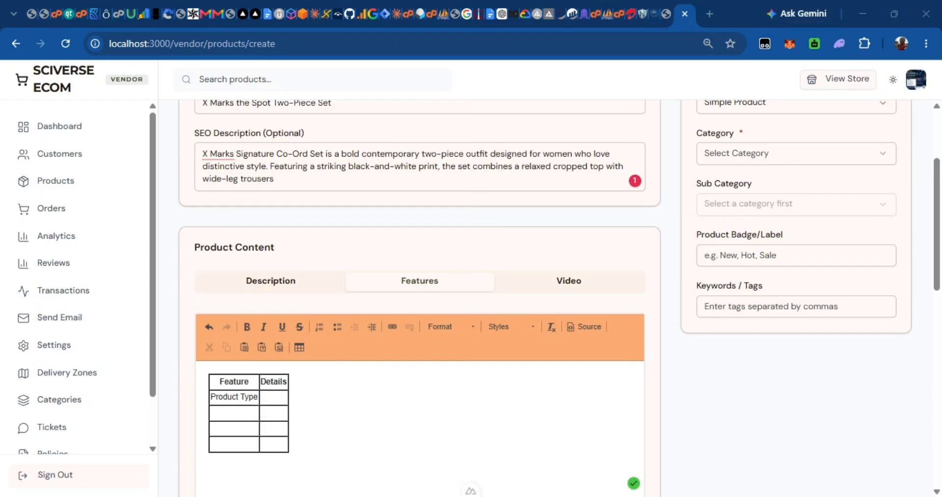
left_click(276, 398)
type("Women's Two-Piece Co-Ord Set")
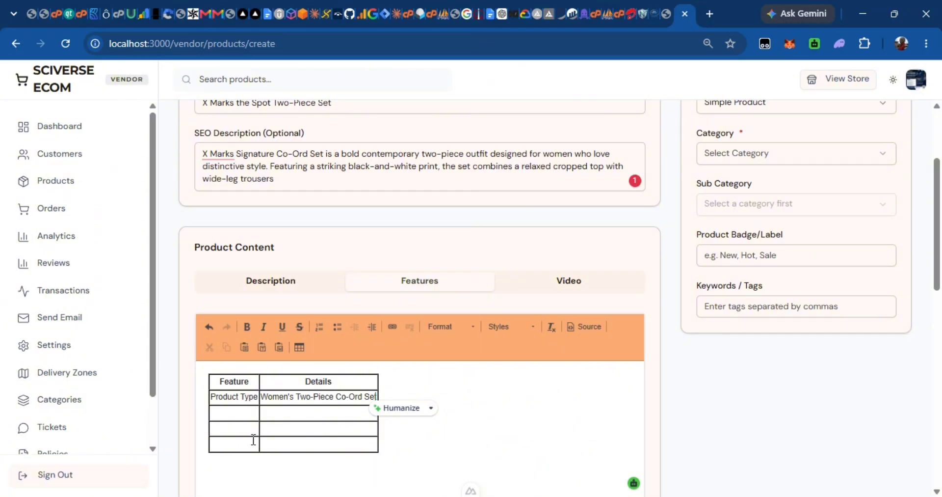
Step: Fill the features table's third row with "Top" and "Relaxed cropped short-sleeve top"
left_click(239, 412)
type("T")
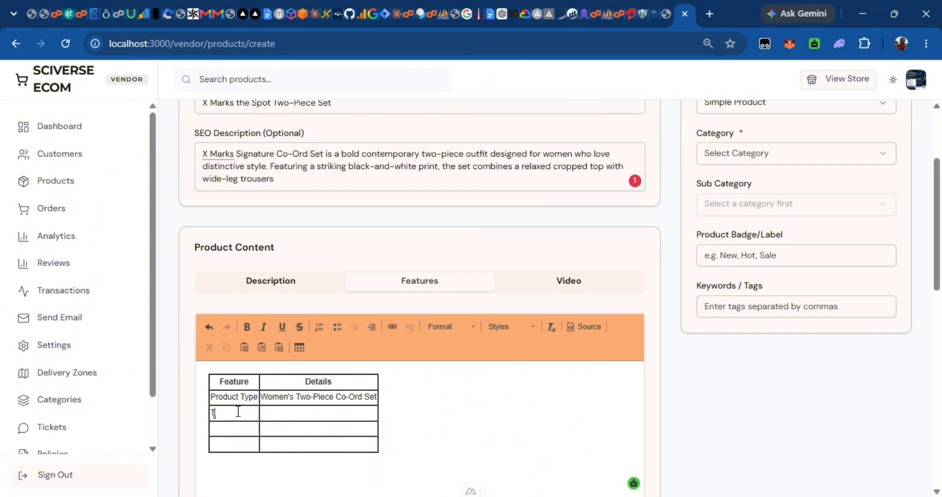
type("op")
key("alt+Tab")
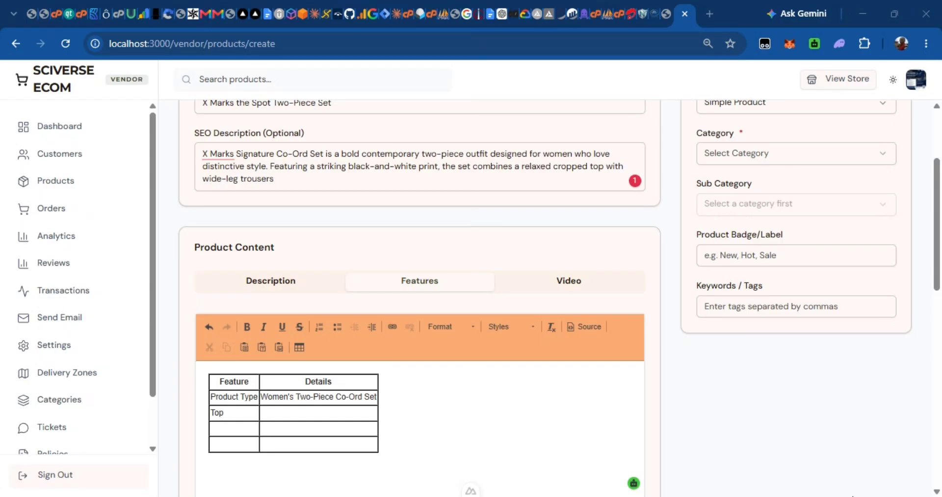
left_click(326, 413)
type("Relaxed cropped short-sleeve top")
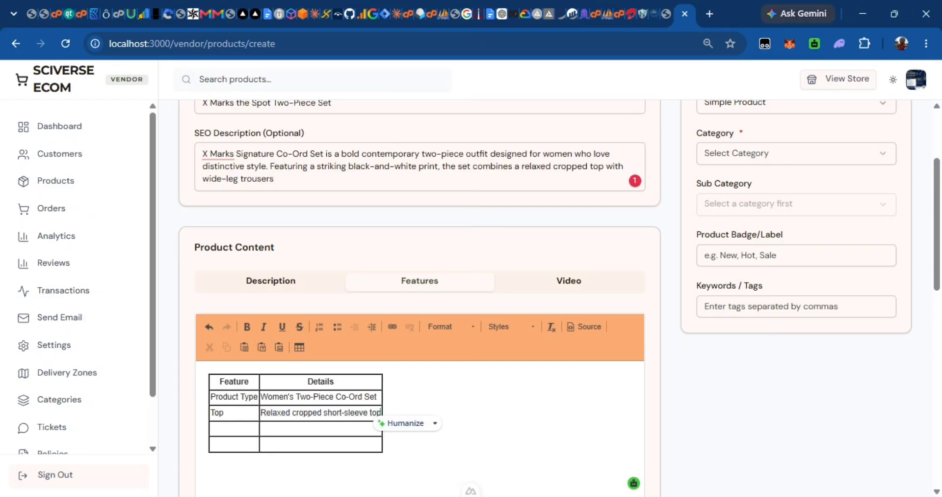
Step: Fill the features table's fourth row with "Trousers" and "Wide-leg trousers with statement contrast detailing"
key("alt+Tab")
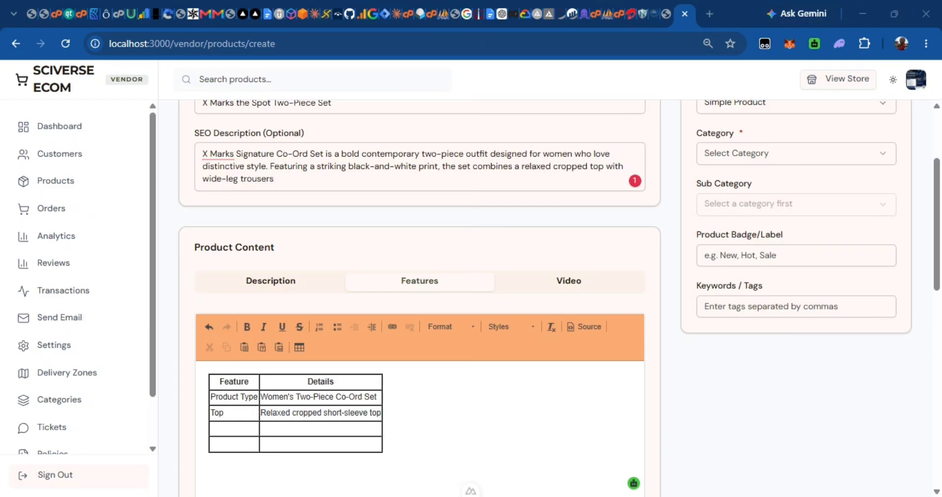
left_click(234, 428)
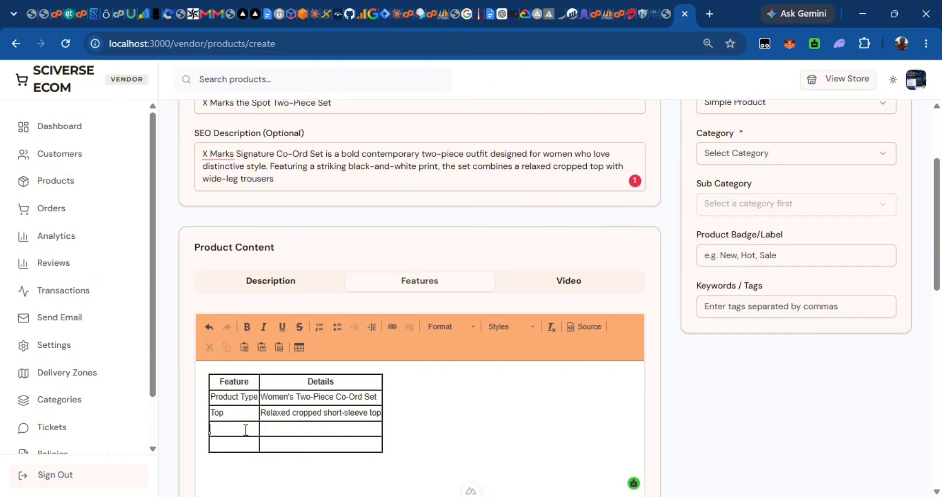
type("Trousers")
left_click(300, 431)
key("alt+Tab")
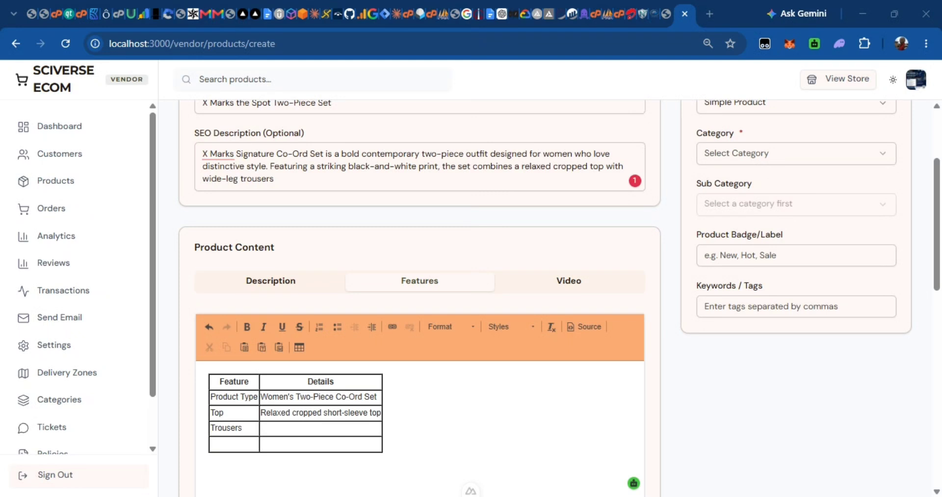
left_click(289, 429)
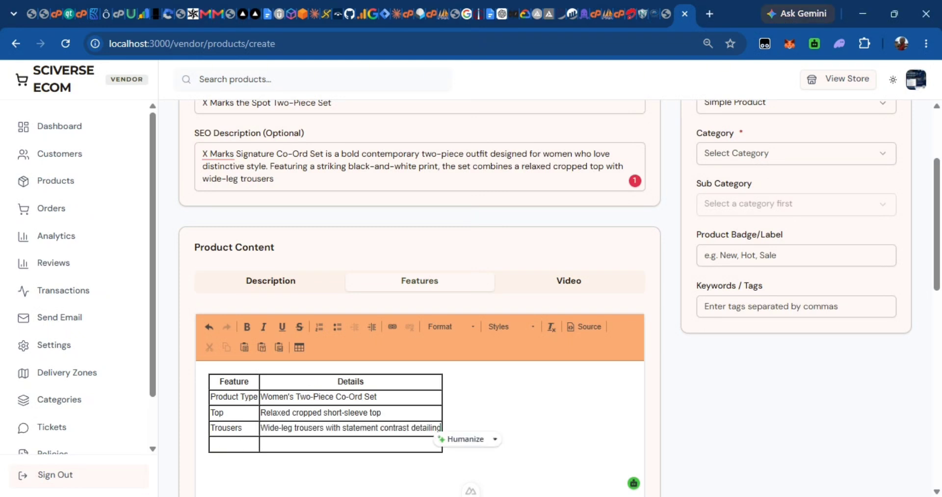
Step: Fill the features table's last row with "Pattern" and "Black and white graphic print"
key("alt+Tab")
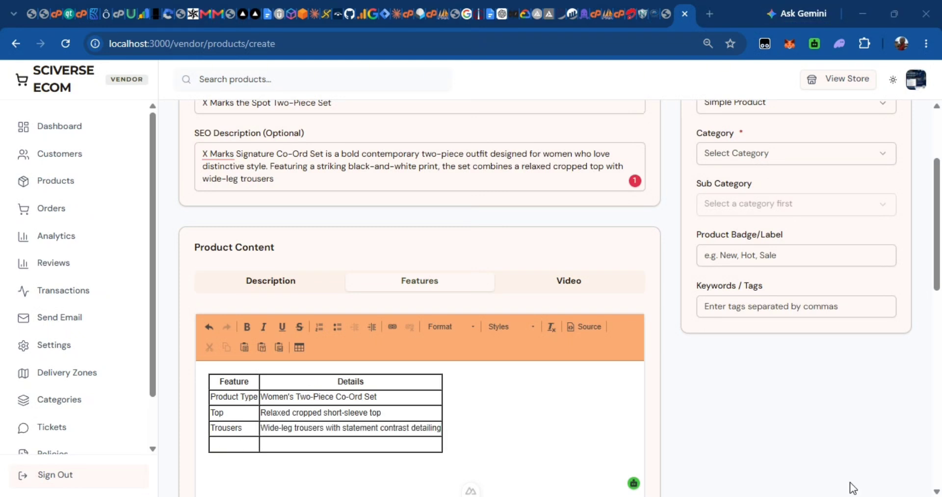
left_click(230, 443)
type("Pattern")
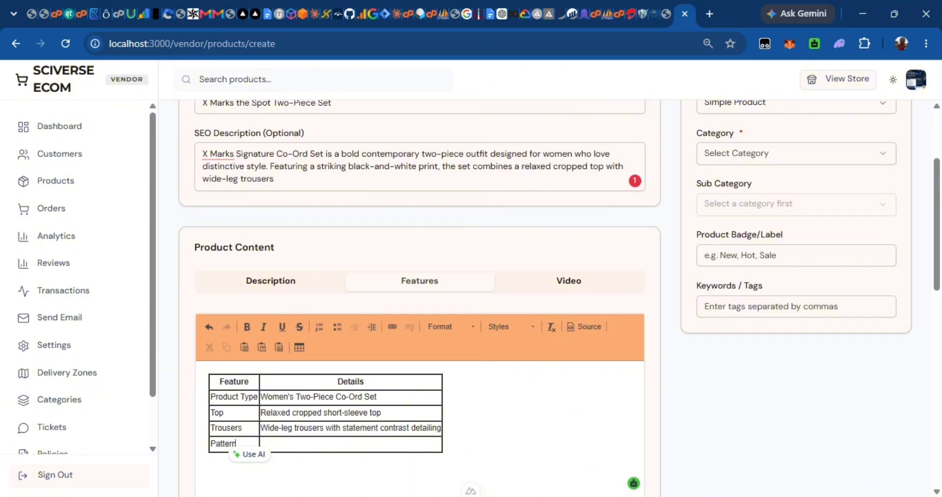
key("alt+Tab")
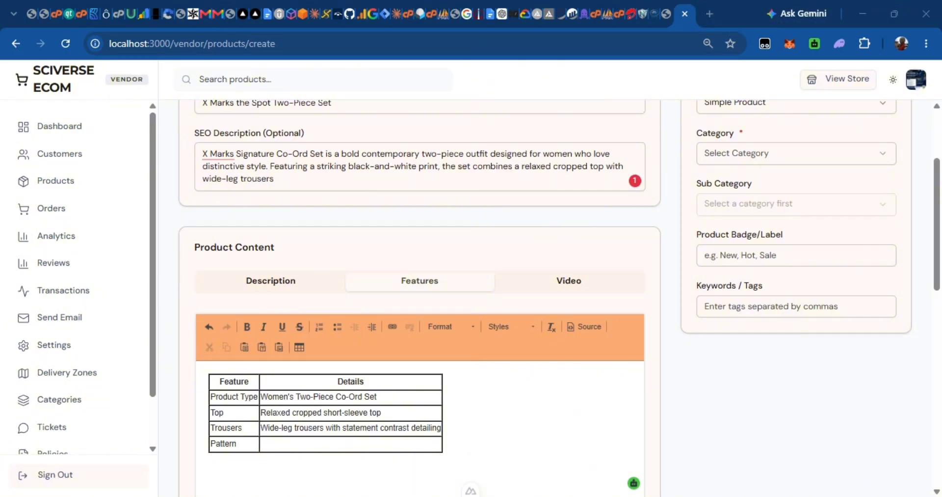
left_click(366, 441)
type("Black and white graphic print")
scroll(422, 412, "down", 2)
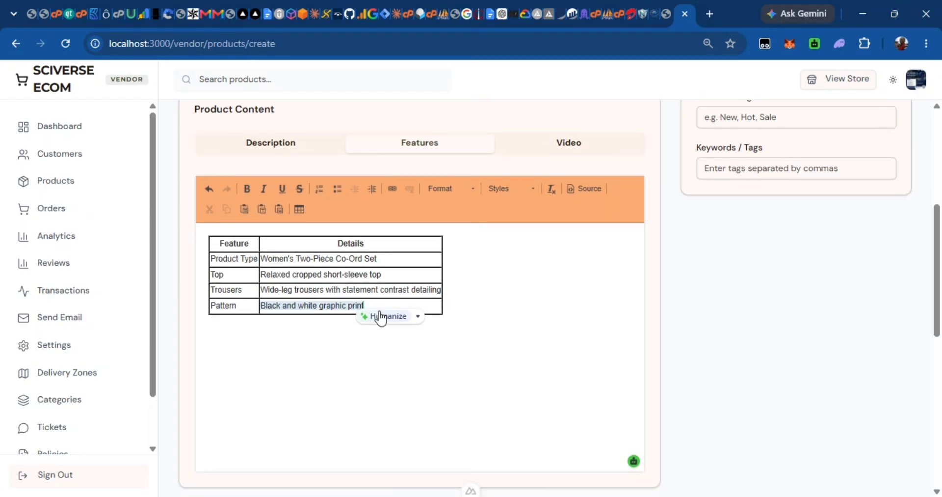
left_click(549, 315)
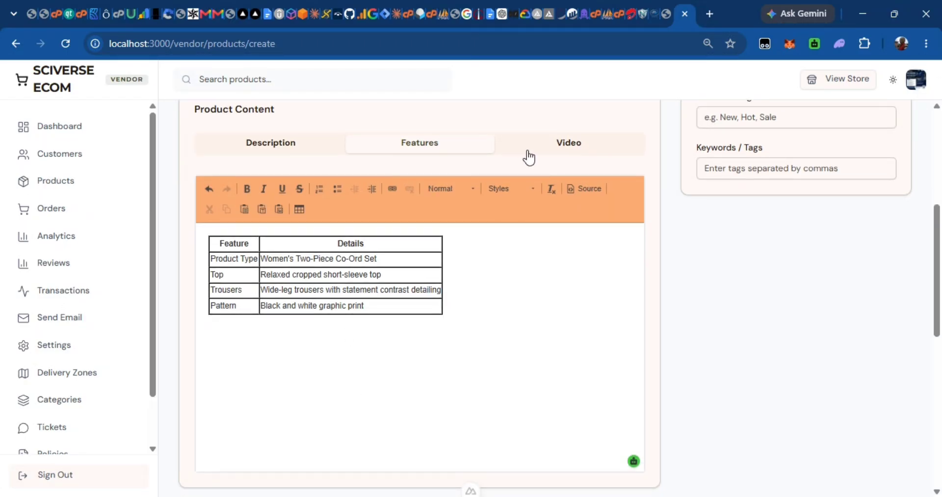
Step: Show the product's Video content and focus the empty YouTube video link field
left_click(570, 144)
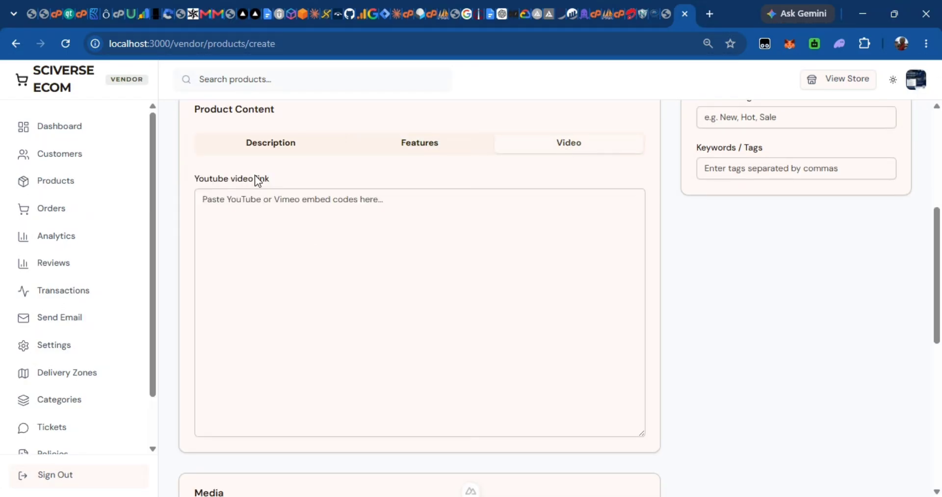
left_click(215, 180)
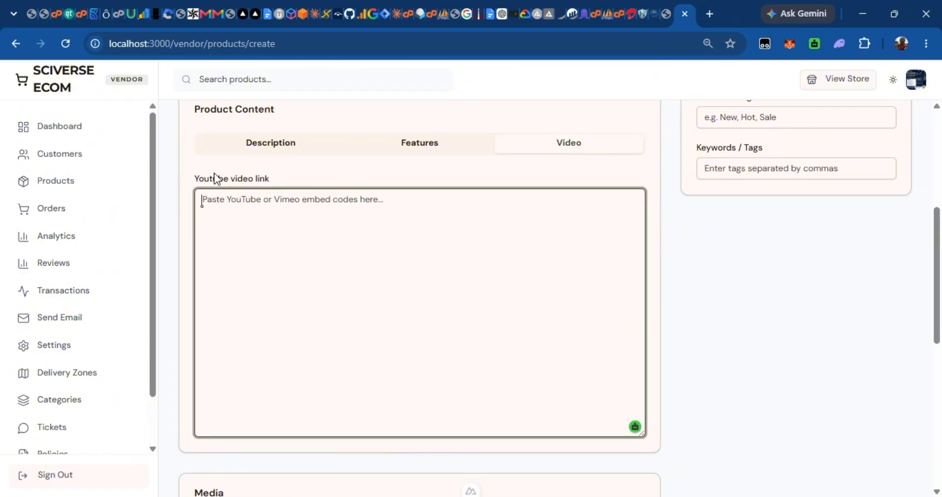
left_click(214, 173)
left_click(349, 243)
Step: Load youtube.com in a new browser tab and return to the product creation form
left_click(711, 13)
type("youtube.com")
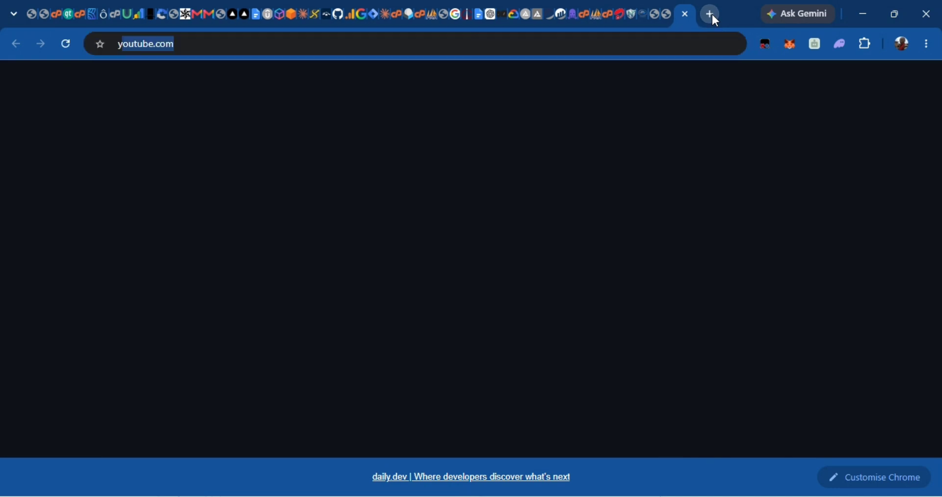
key("Return")
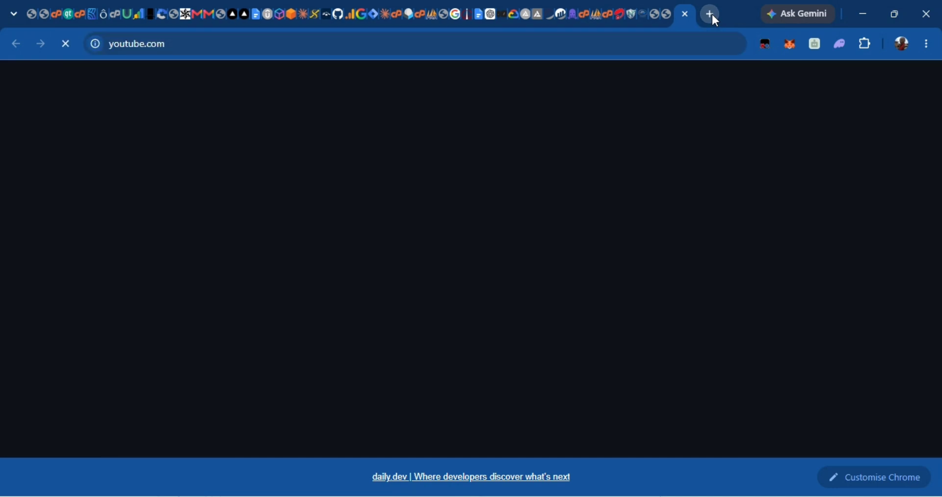
left_click(668, 14)
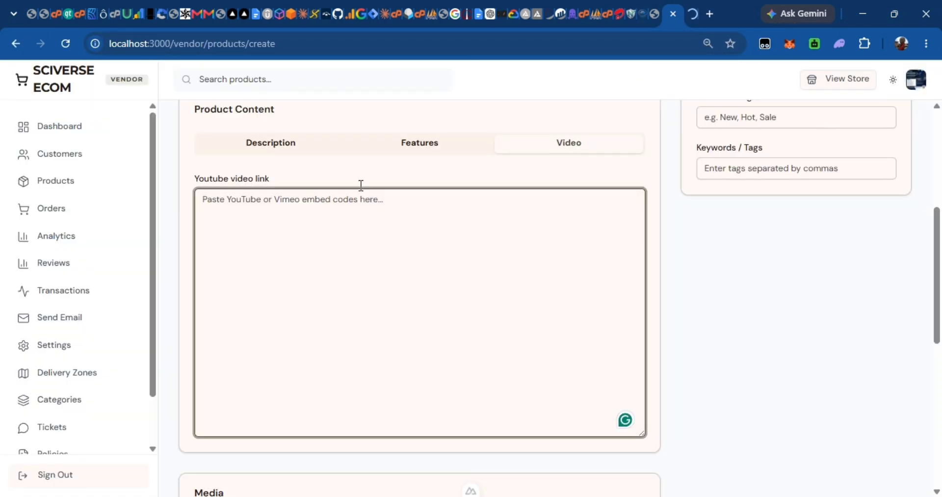
Step: Upload "new lady up and down" 1, 2 and 3 from Downloads as the Primary Image, Image 2 and Image 3
scroll(519, 230, "down", 4)
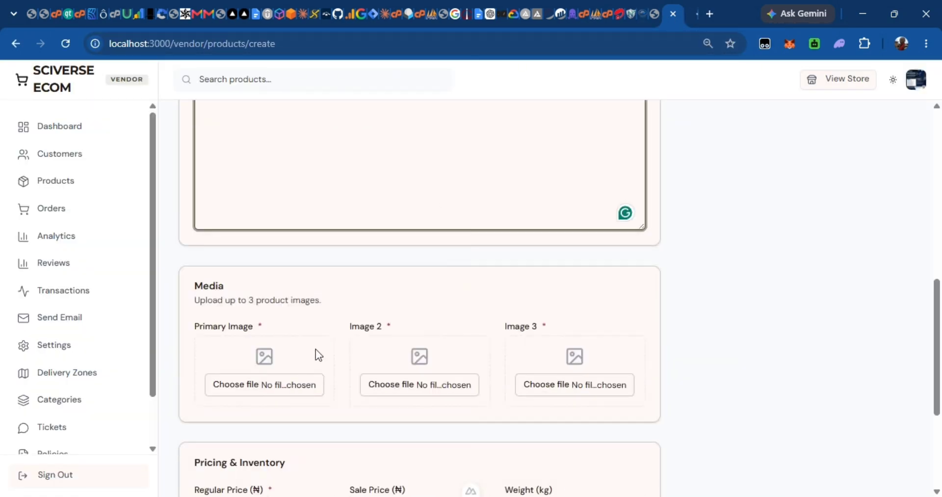
left_click(292, 386)
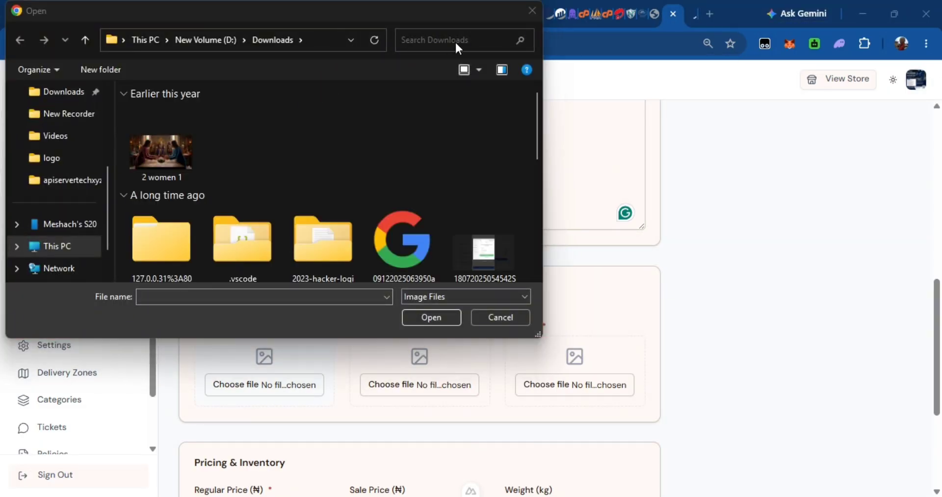
left_click(358, 18)
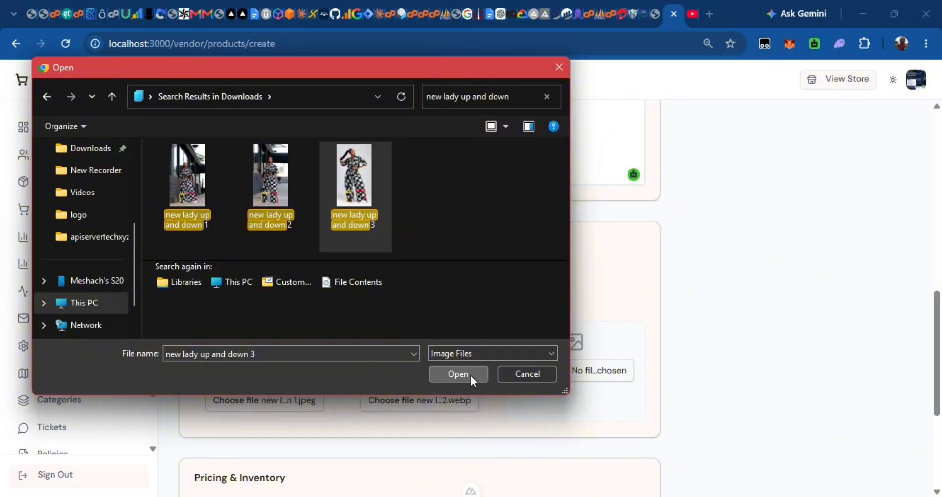
left_click(458, 373)
scroll(467, 302, "down", 1)
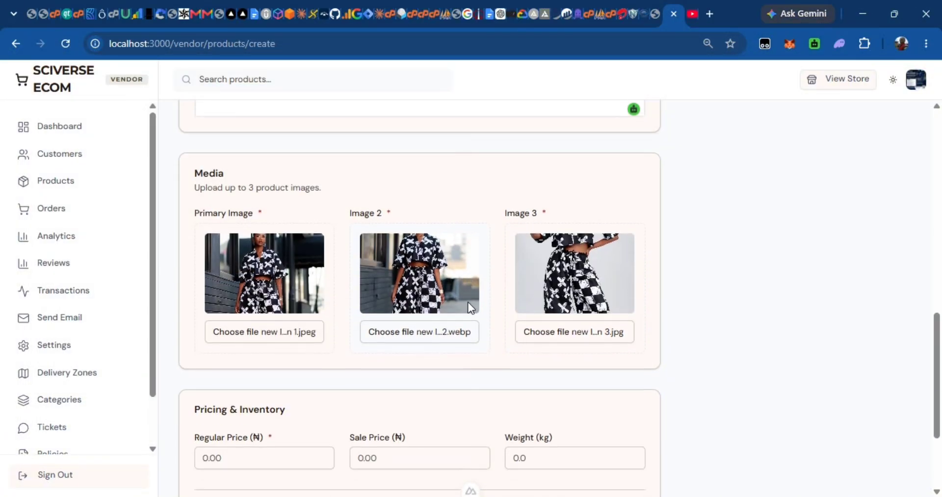
scroll(444, 363, "down", 2)
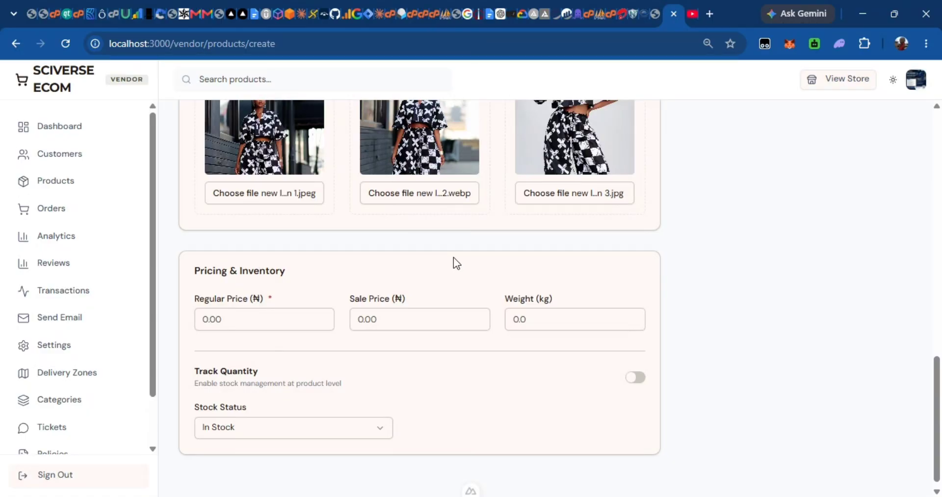
left_click(440, 186)
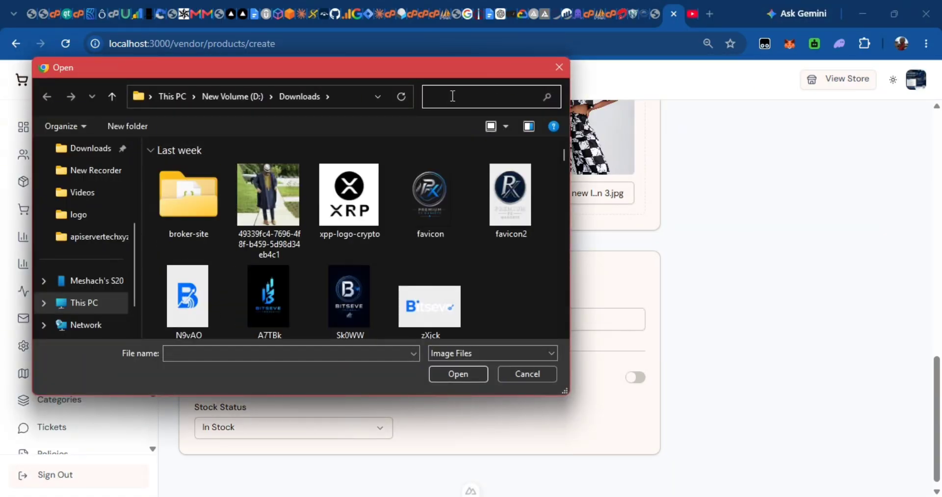
type("new lady up and down")
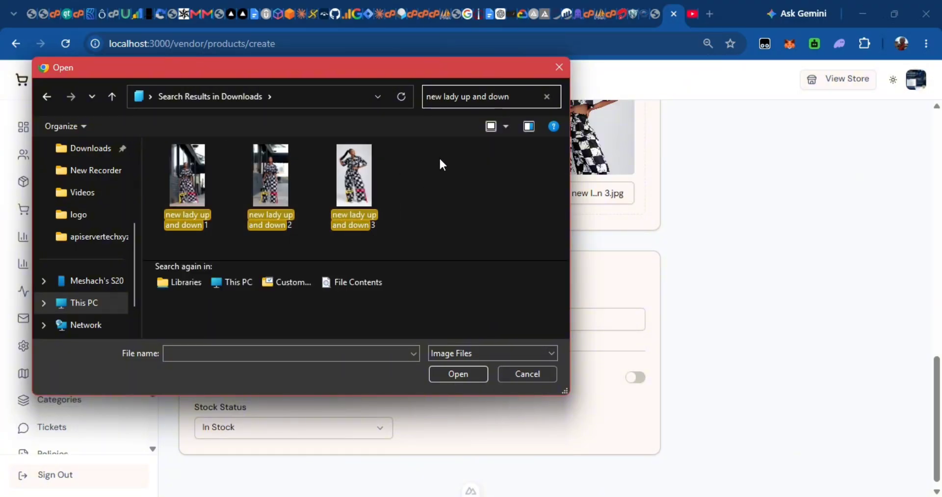
left_click(559, 67)
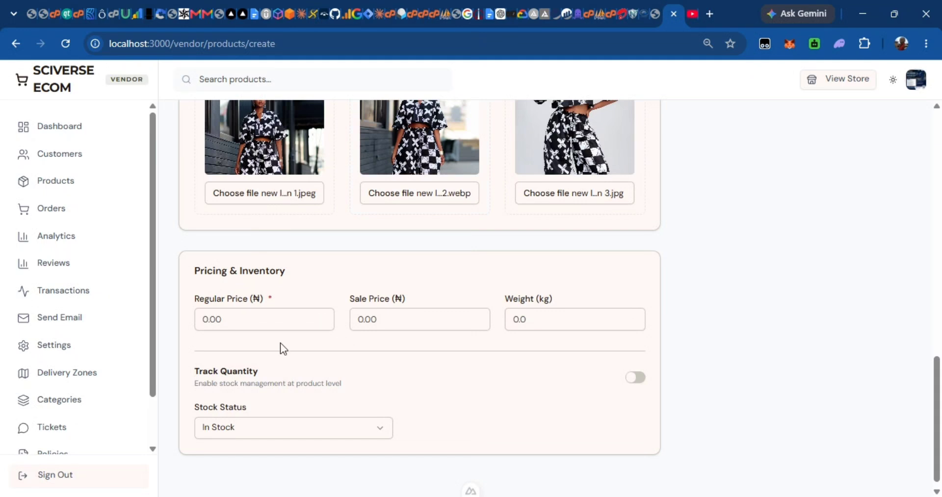
Step: Set the product's regular price to 47000 and its sale price to 55000 naira
left_click(280, 320)
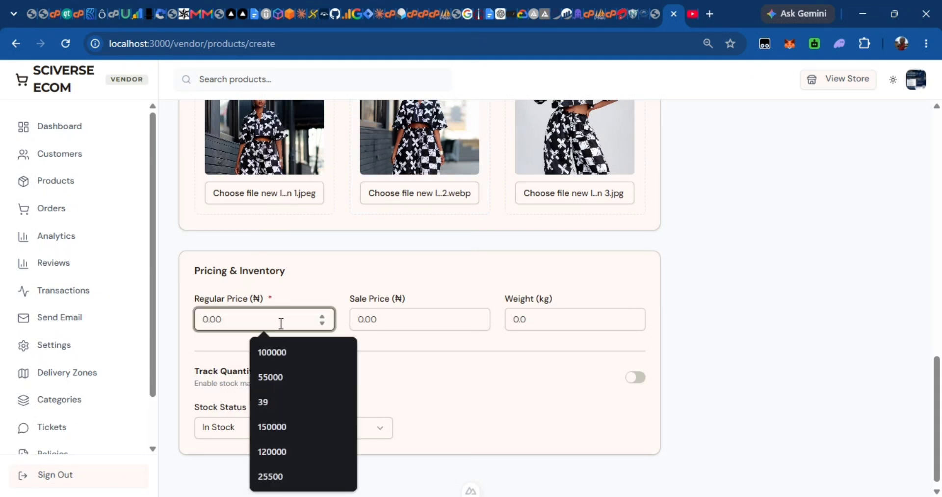
type("47")
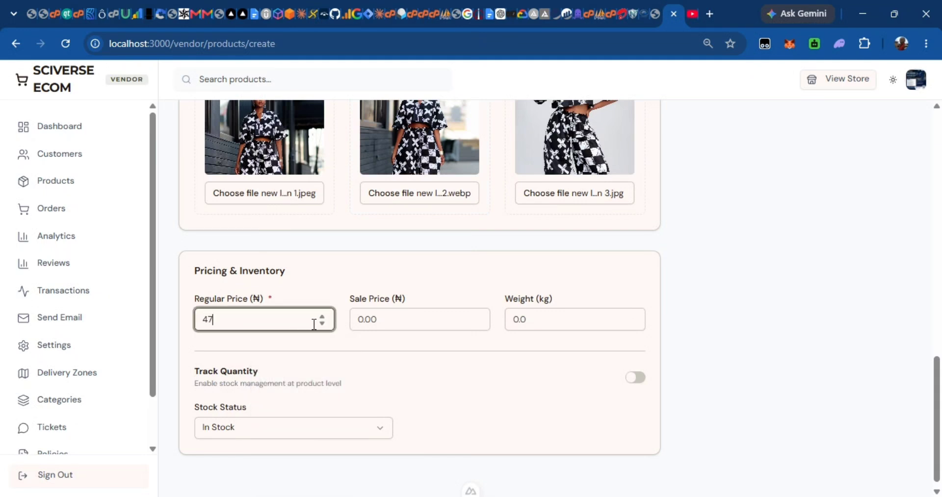
type("000")
left_click(418, 324)
type("55")
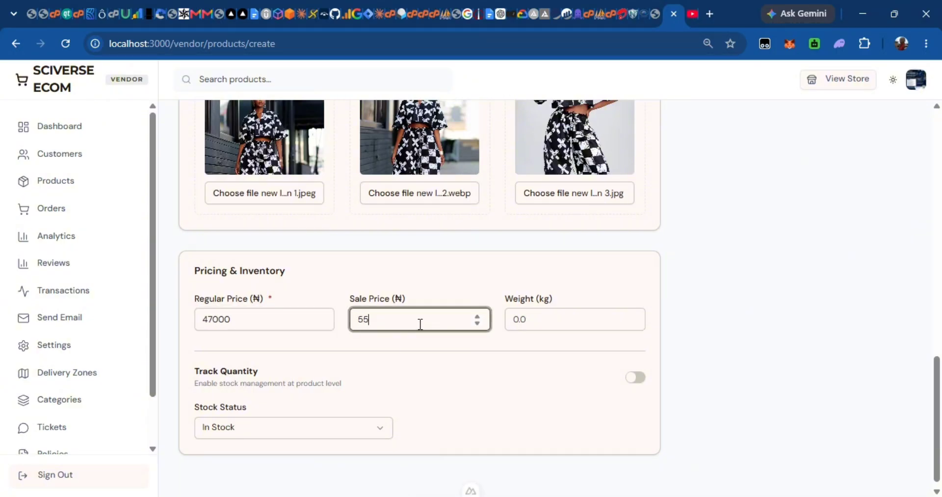
type("000")
Step: Set the product's weight to 1 kg
scroll(286, 410, "down", 1)
left_click(539, 318)
type("5")
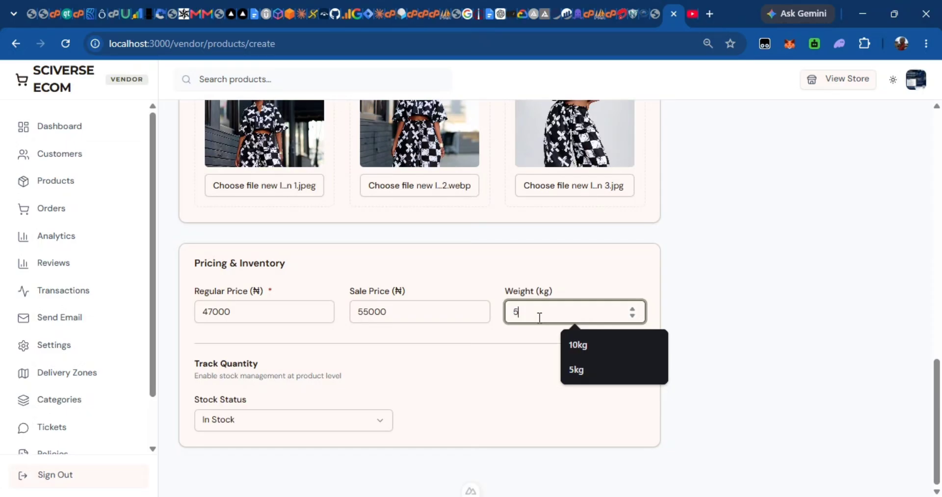
key("BackSpace")
type("6")
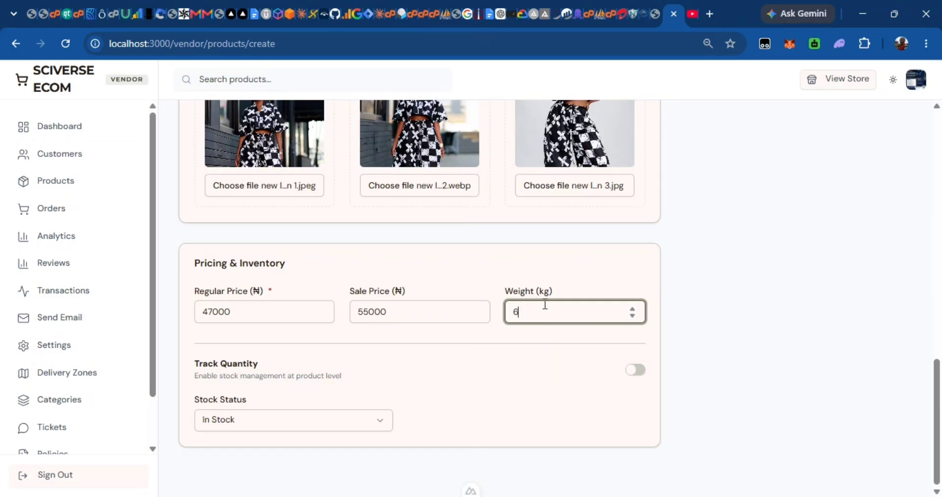
key("BackSpace")
type("10")
key("BackSpace")
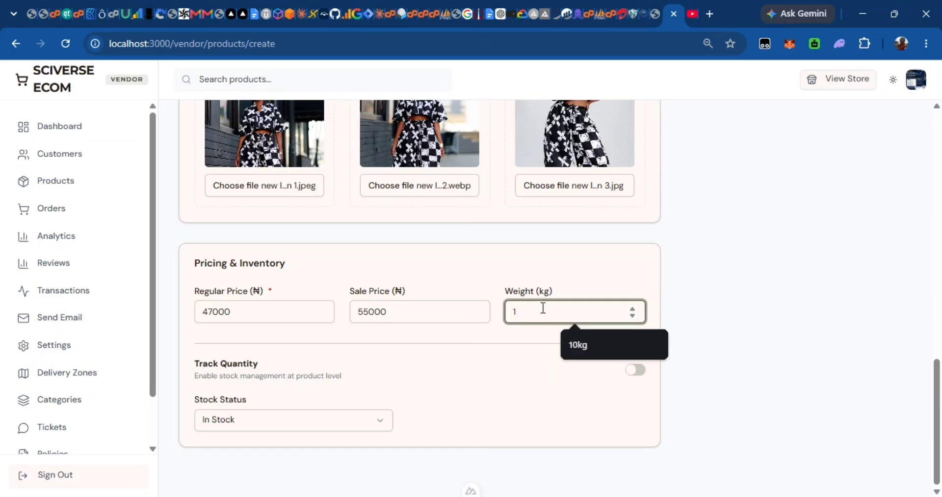
Step: Clear the product's weight and enable quantity tracking with a stock quantity of 22
key("BackSpace")
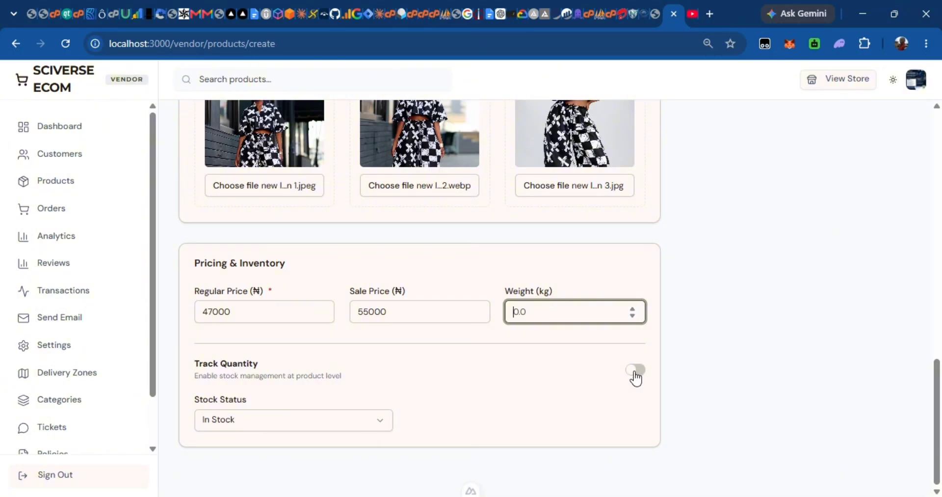
left_click_drag(219, 363, 263, 363)
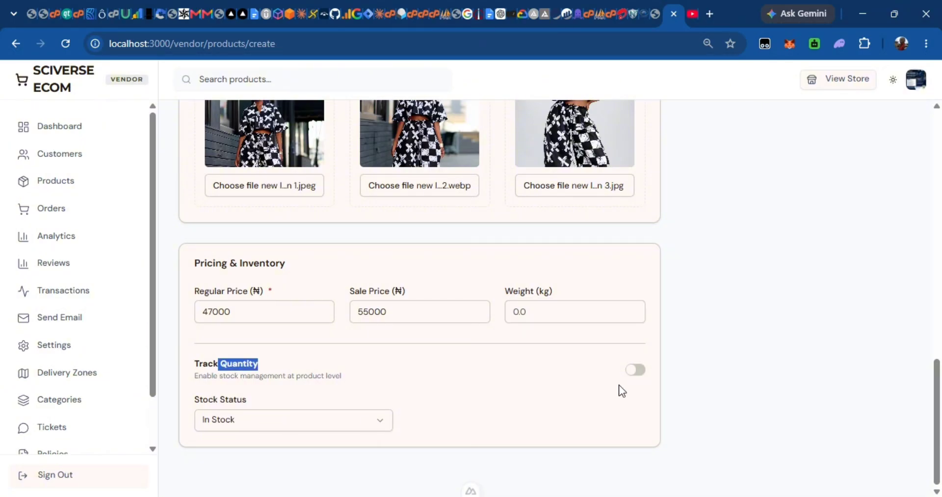
left_click(636, 371)
left_click(310, 430)
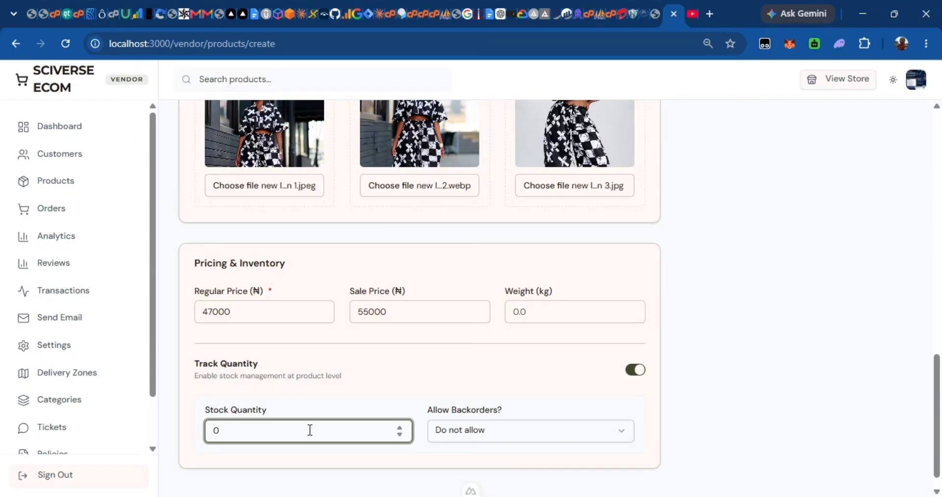
key("BackSpace")
type("22")
scroll(535, 392, "down", 1)
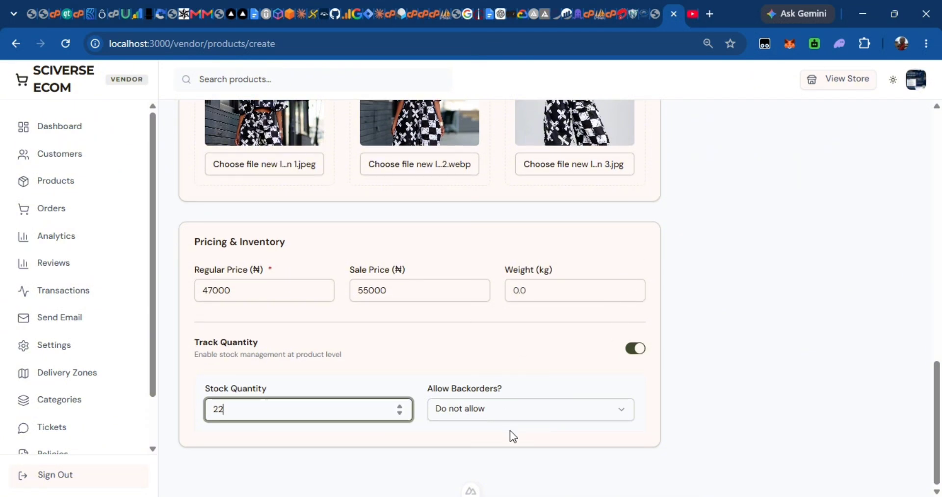
left_click(526, 414)
Step: Organize the product as a Simple Product in category Test with sub category House hold 2
scroll(547, 356, "up", 6)
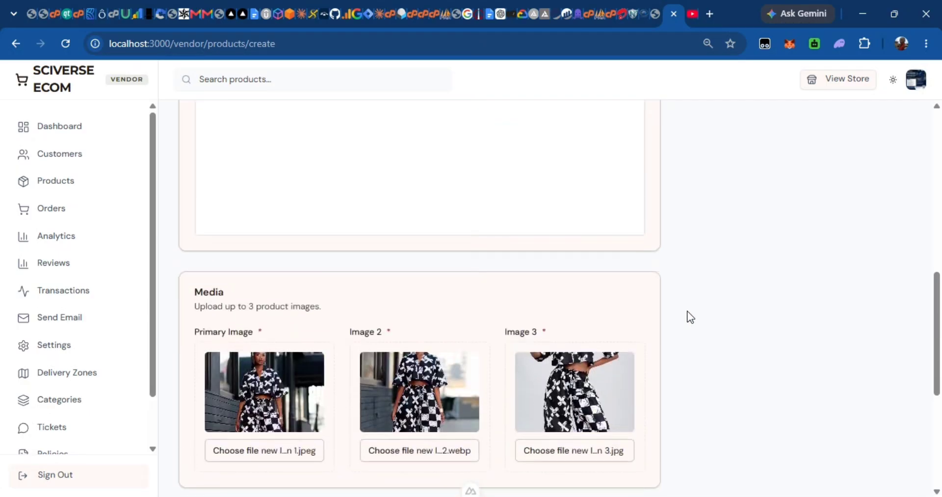
scroll(690, 316, "up", 10)
left_click(737, 245)
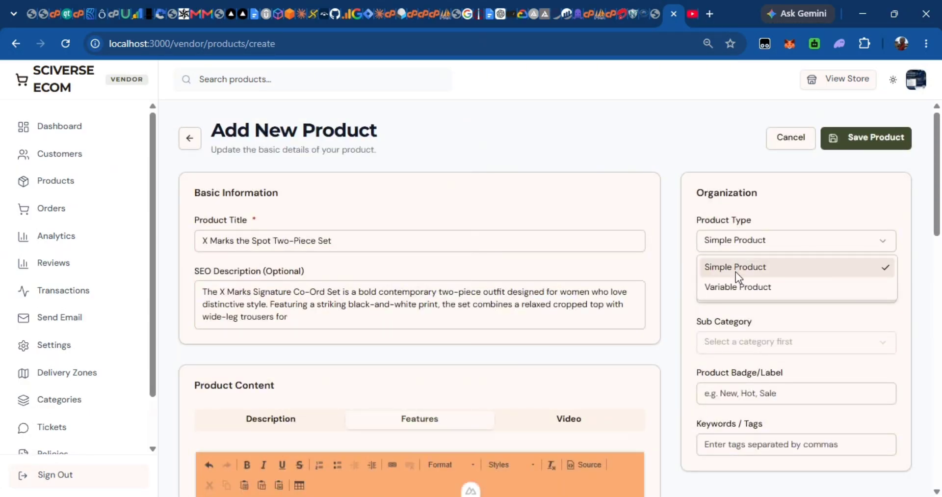
left_click(732, 277)
left_click(765, 290)
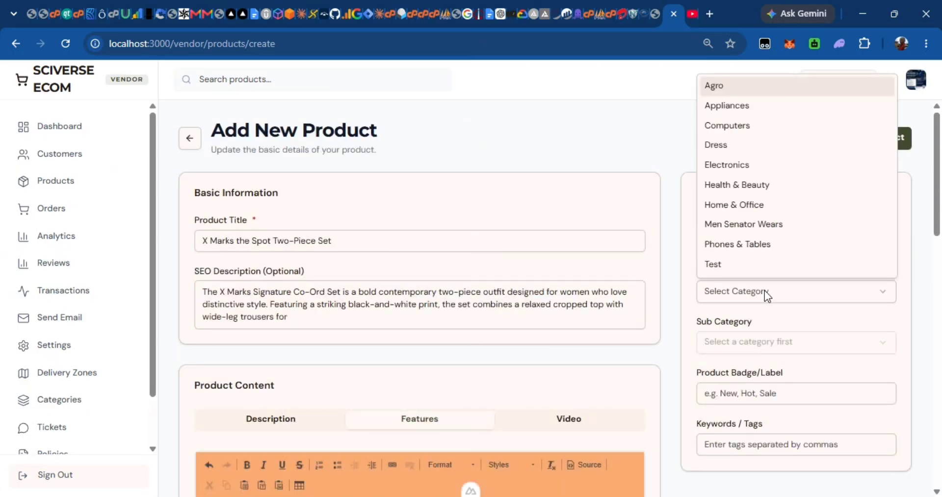
left_click(750, 266)
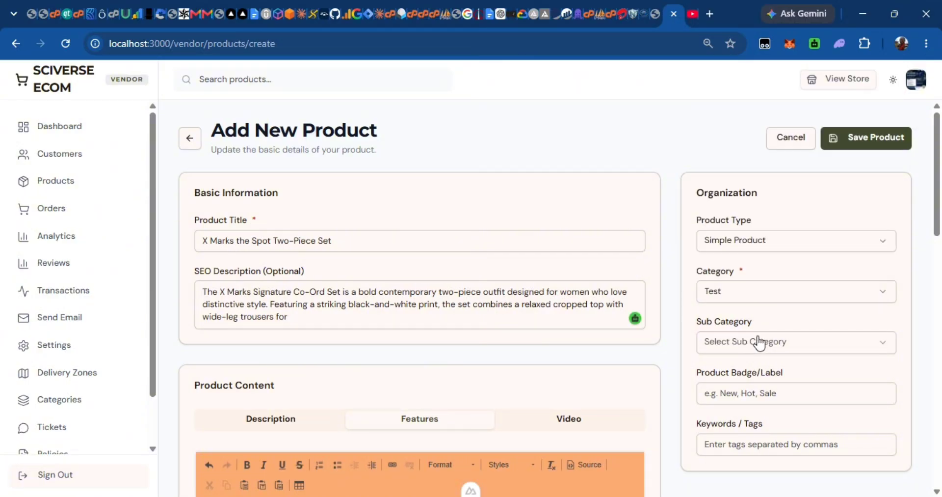
left_click(751, 341)
left_click(759, 368)
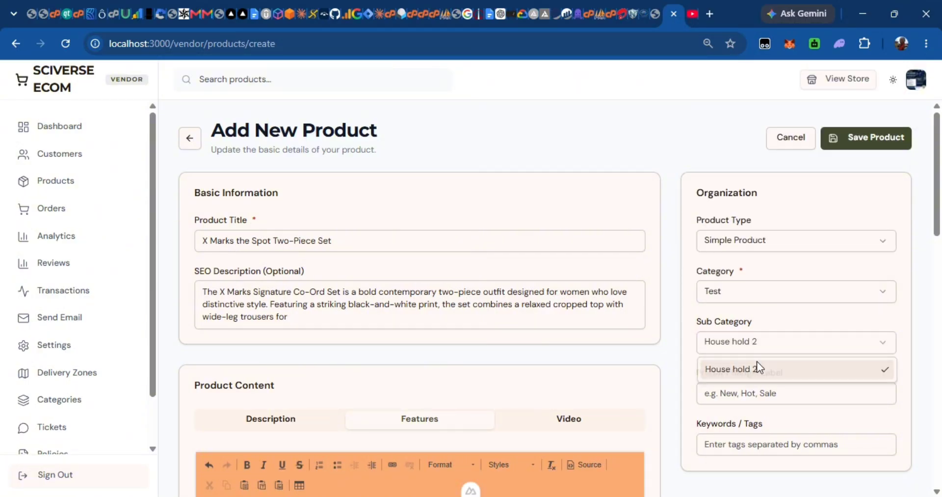
Step: Set the product badge to "Hot" and paste the copied comma-separated keywords as its tags
left_click(761, 391)
type("Hot")
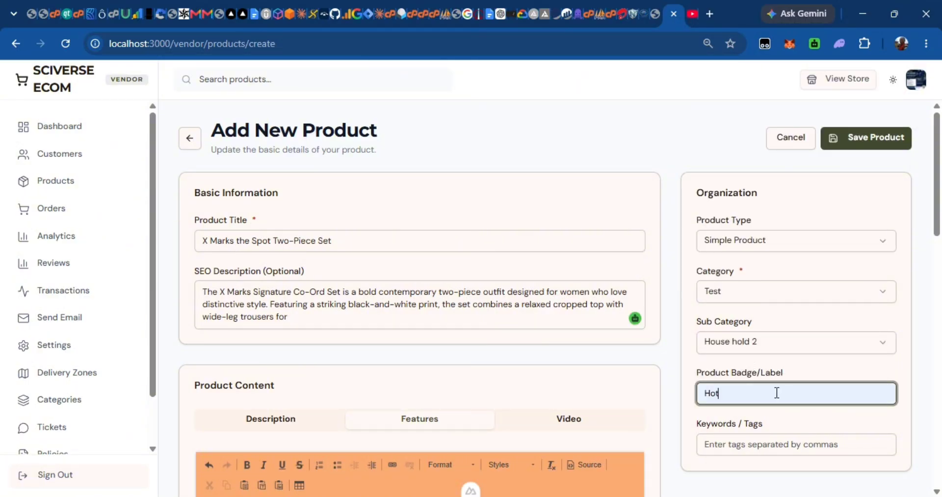
left_click(760, 444)
key("alt+Tab")
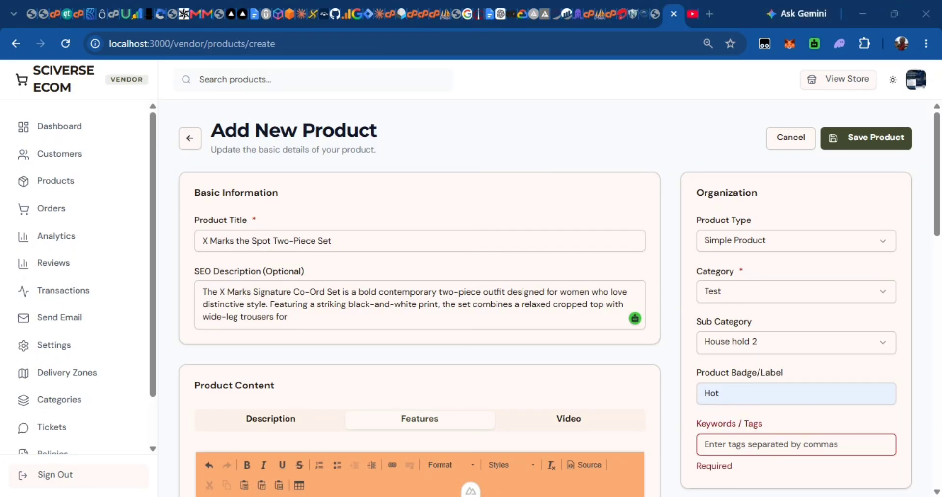
left_click(749, 448)
key("ctrl+v")
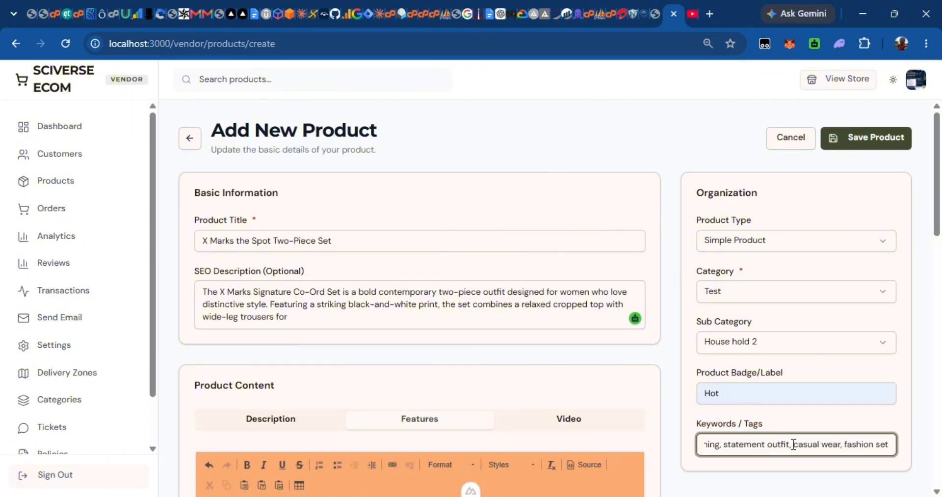
Step: Check the filled-in media and pricing sections and try to save the new product
scroll(795, 441, "down", 7)
scroll(744, 339, "down", 8)
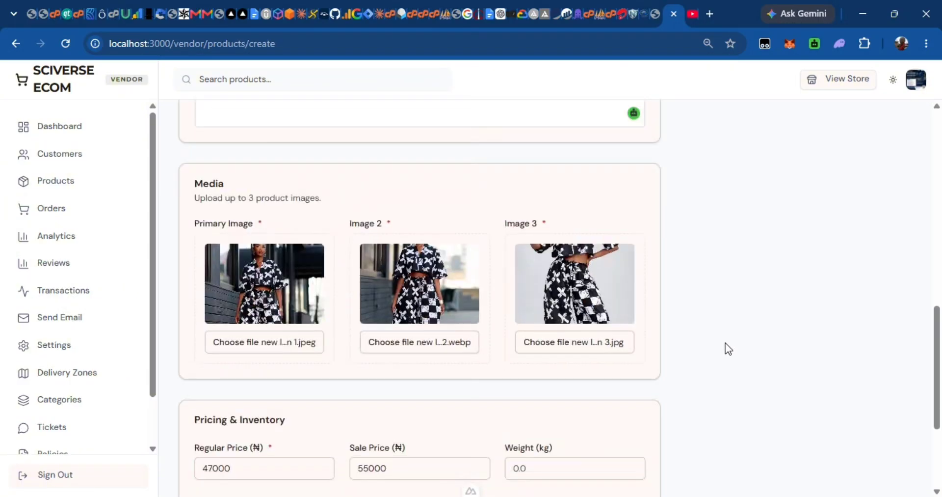
scroll(712, 339, "up", 15)
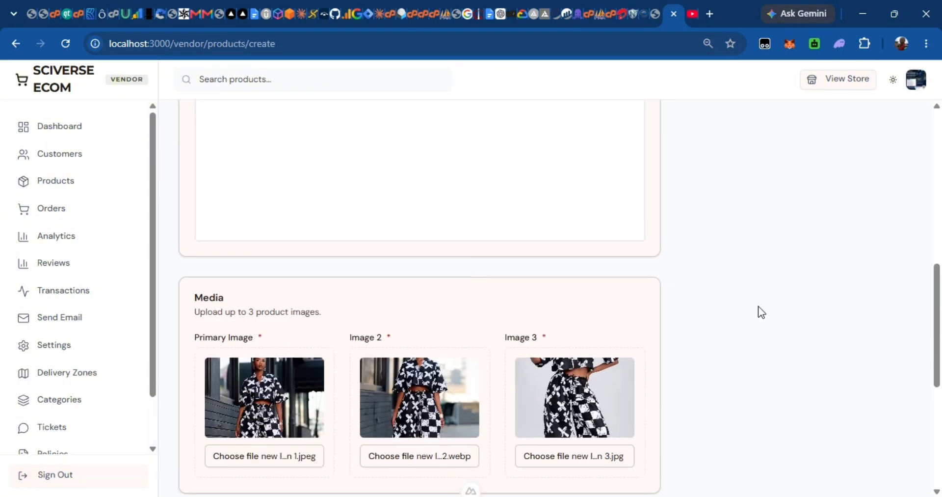
left_click(864, 147)
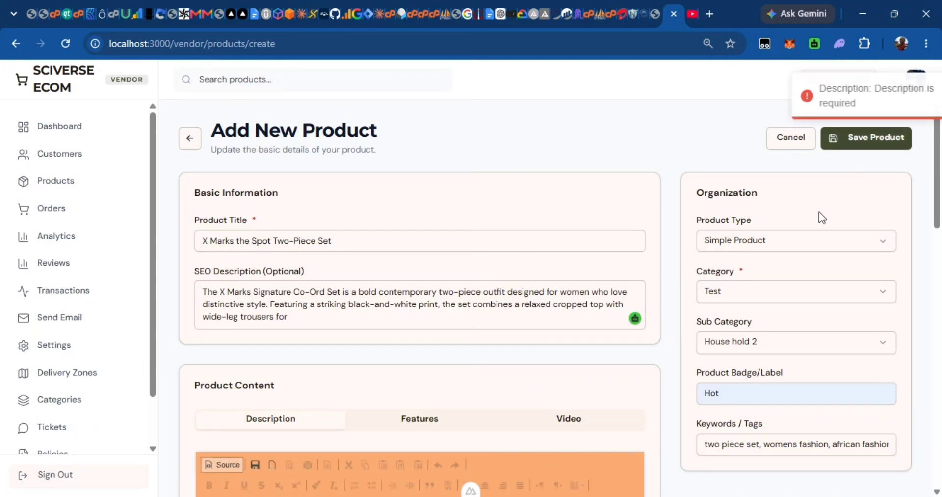
Step: Switch the product Description editor from HTML source to formatted view and try saving the product again
scroll(740, 236, "down", 10)
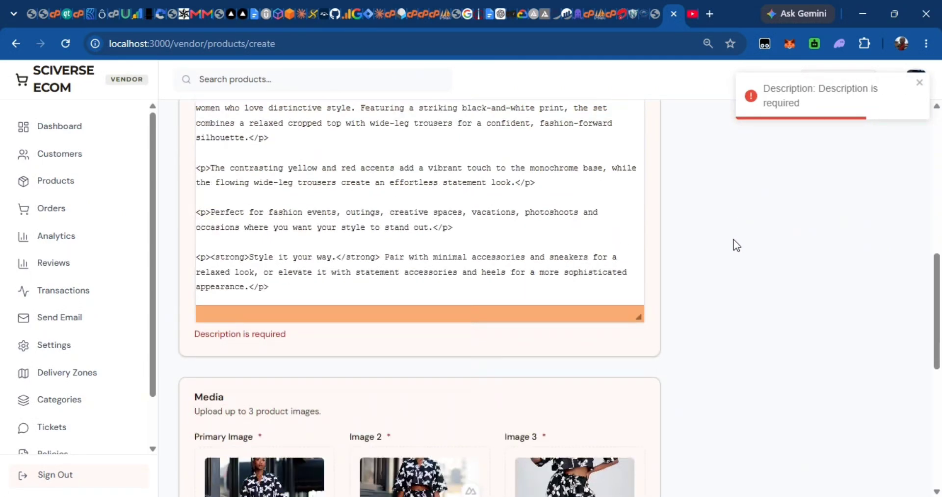
scroll(426, 219, "up", 5)
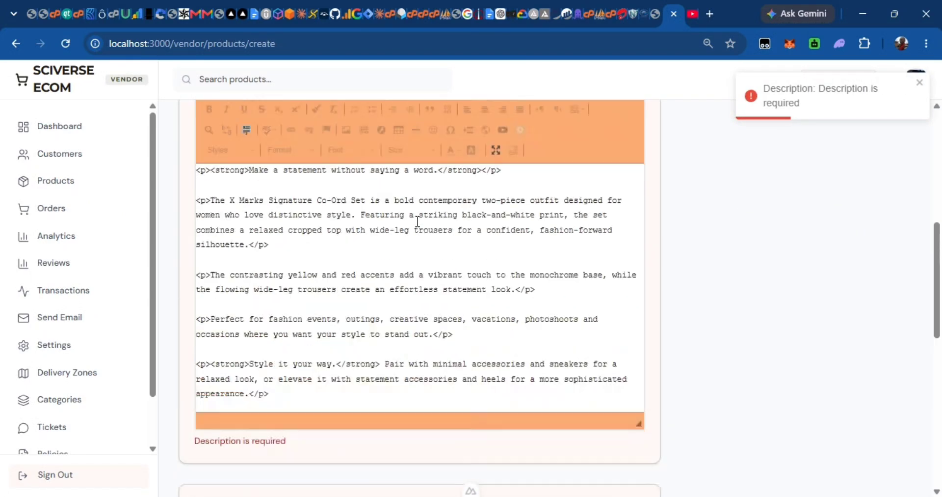
left_click(216, 188)
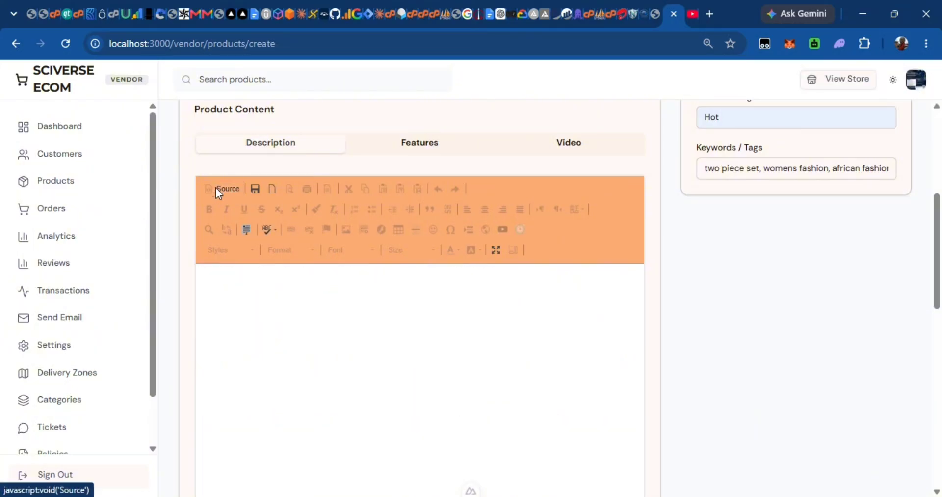
scroll(711, 279, "up", 5)
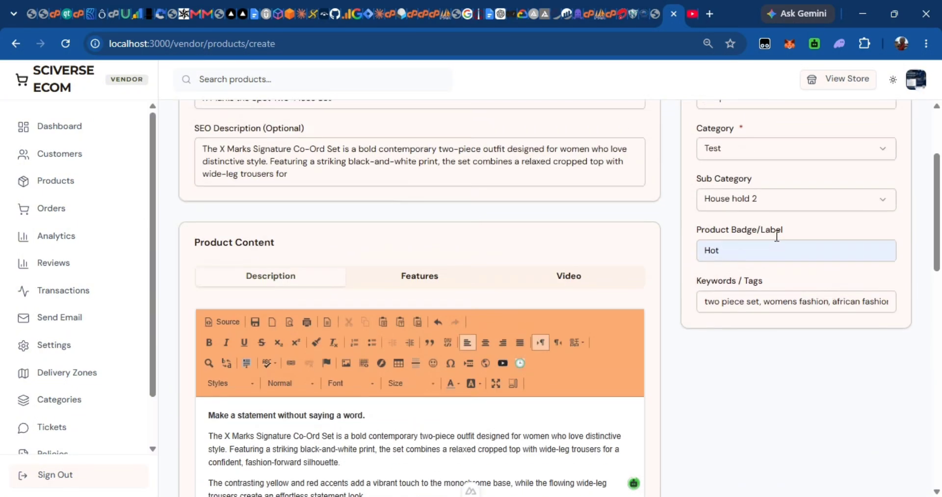
left_click(849, 137)
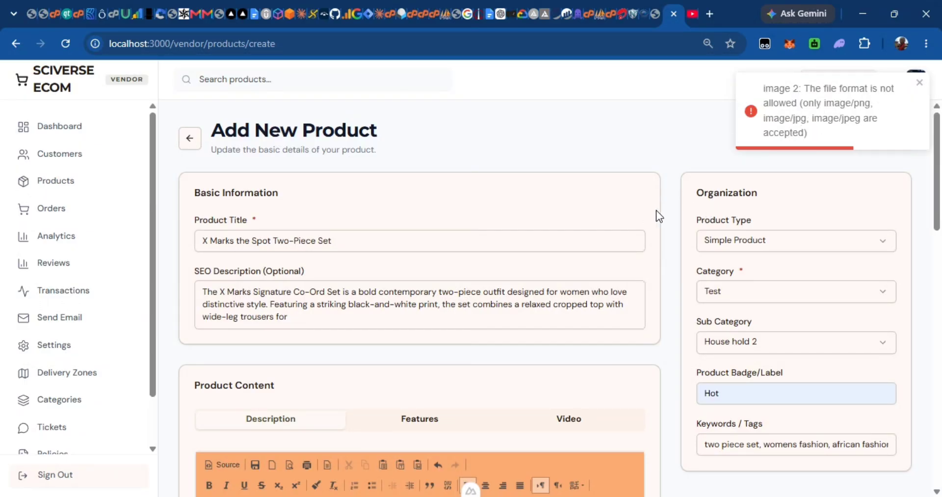
Step: In the photo viewer, save "new lady up and down 2.webp" as a 700 x 1246 JPG at 80% quality in Downloads
scroll(667, 257, "down", 10)
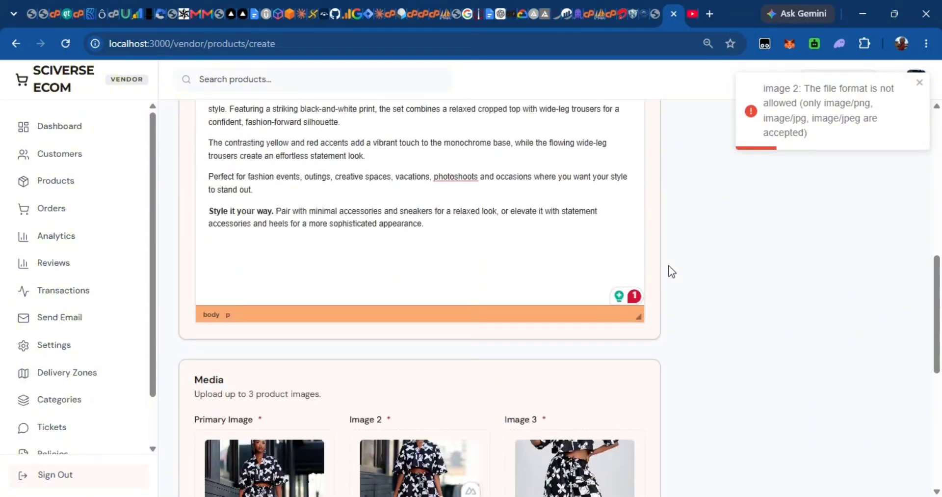
scroll(584, 331, "down", 2)
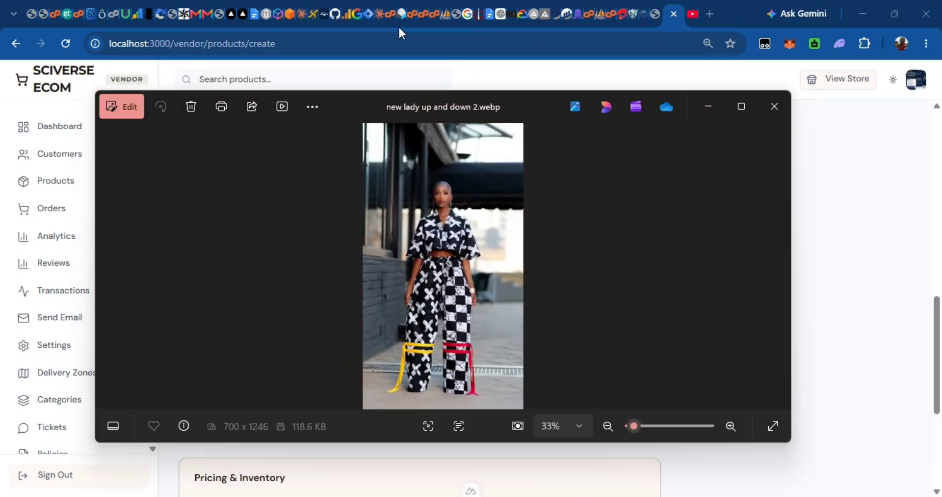
left_click(310, 107)
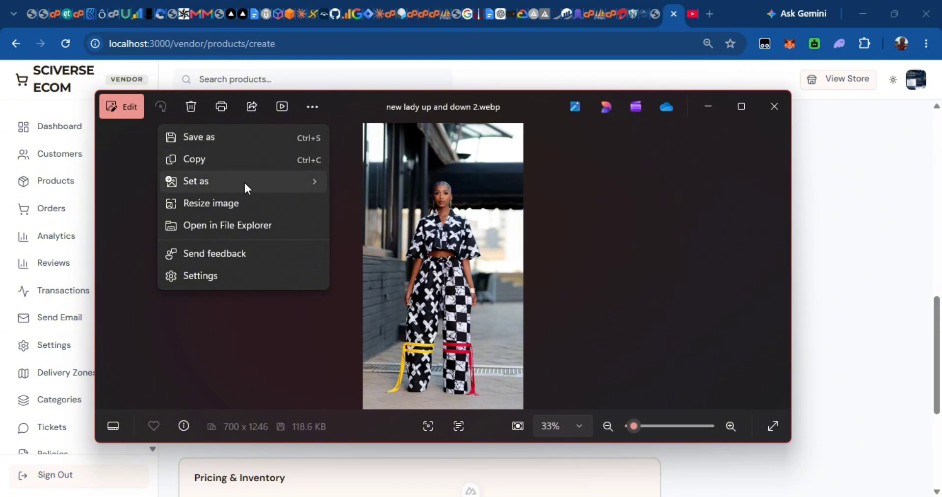
left_click(248, 199)
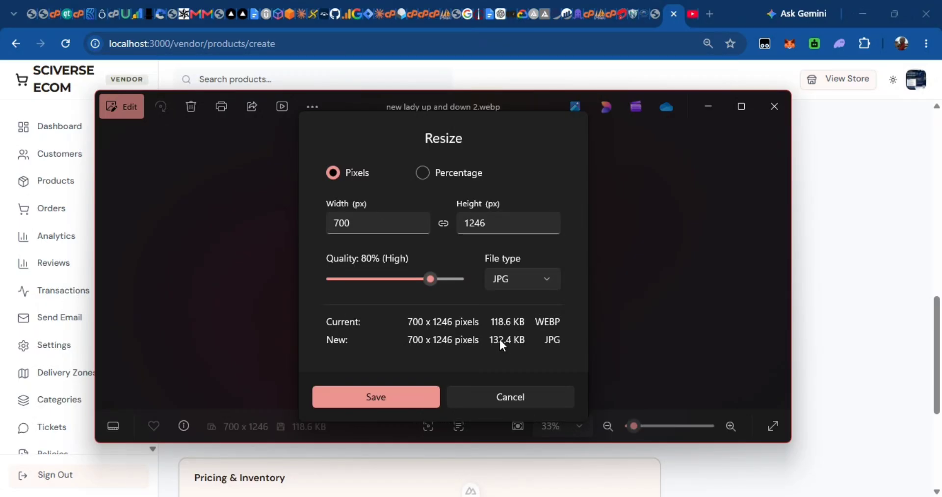
left_click(417, 393)
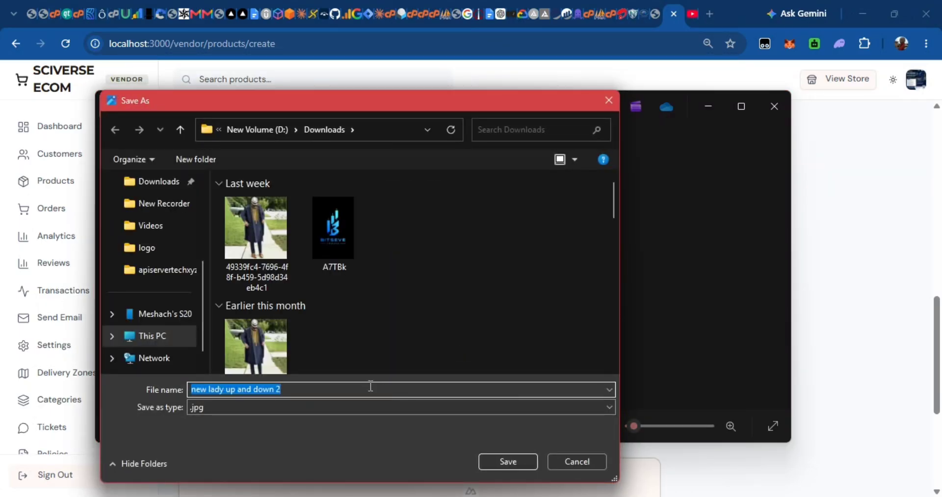
key("Right")
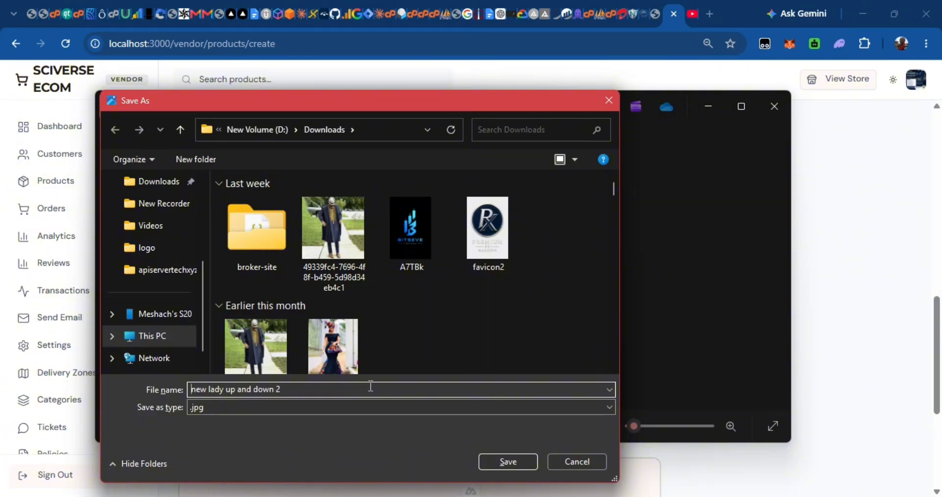
key("Right")
key("Right")
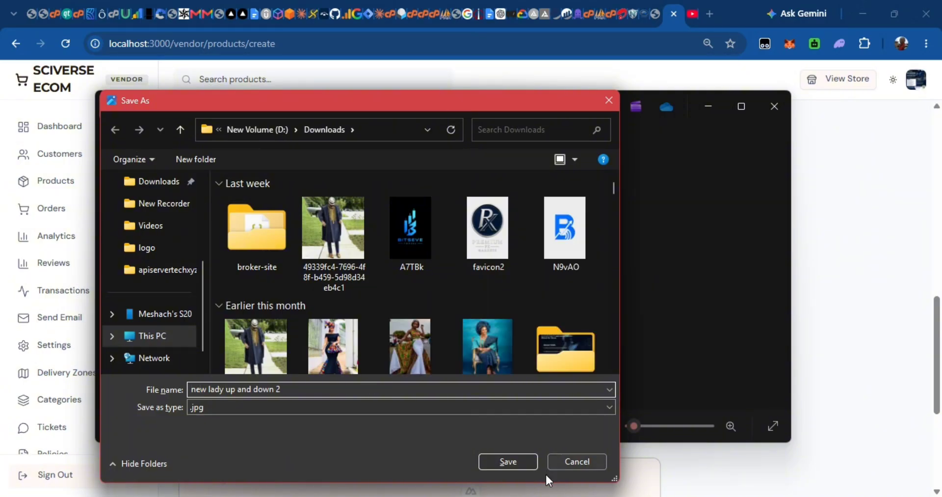
left_click(528, 464)
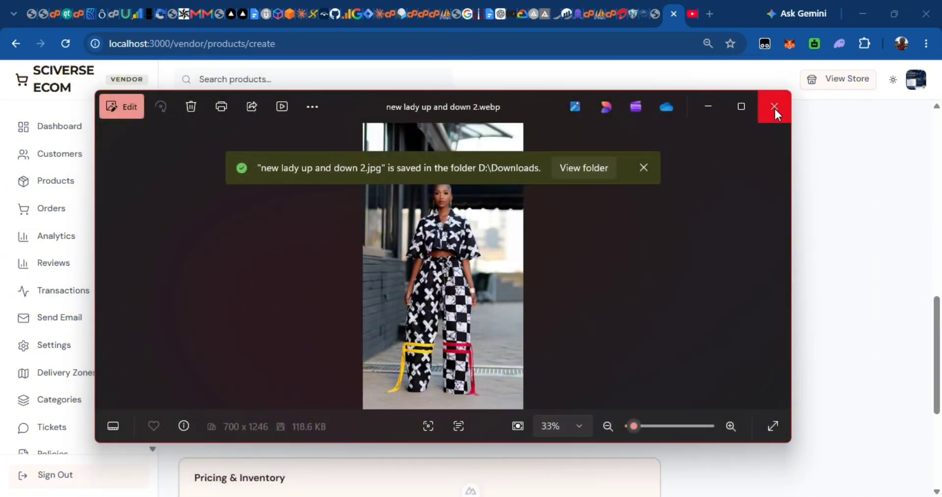
left_click(774, 107)
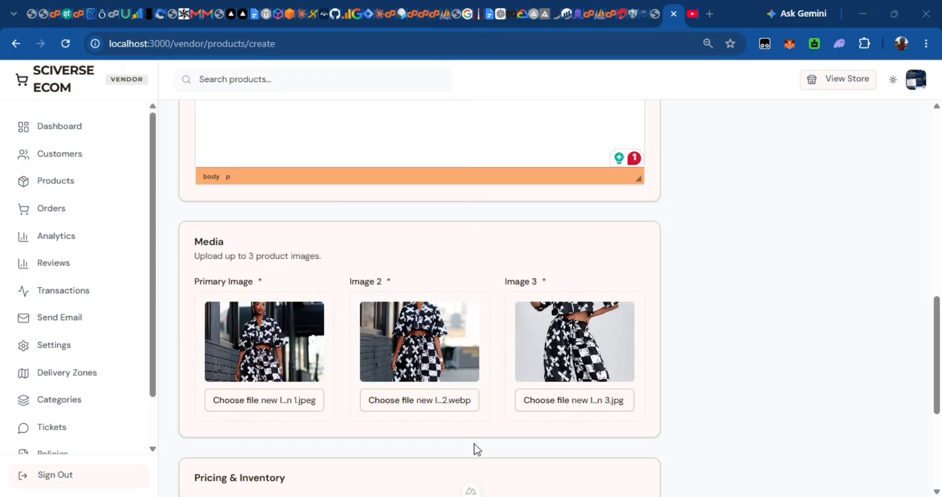
Step: Search Downloads for "new lady" and replace product Image 2 with the JPG version of "new lady up and down 2"
left_click(466, 400)
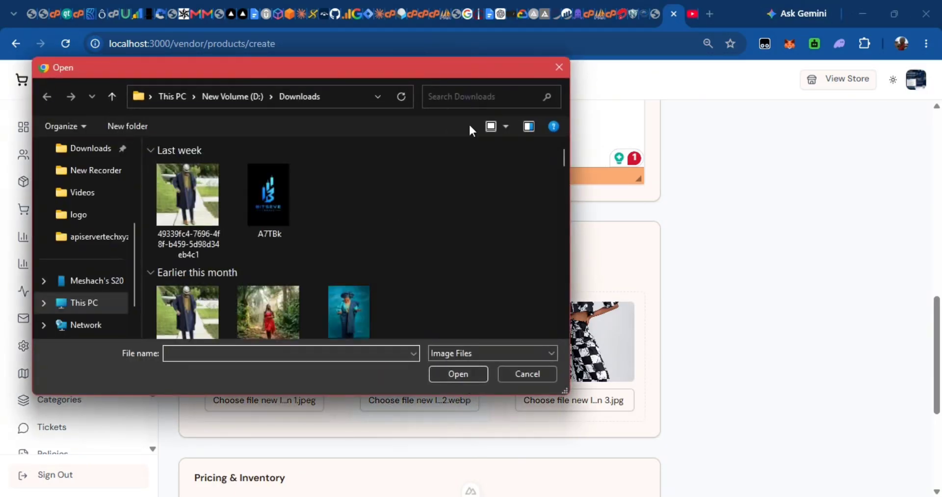
left_click(470, 98)
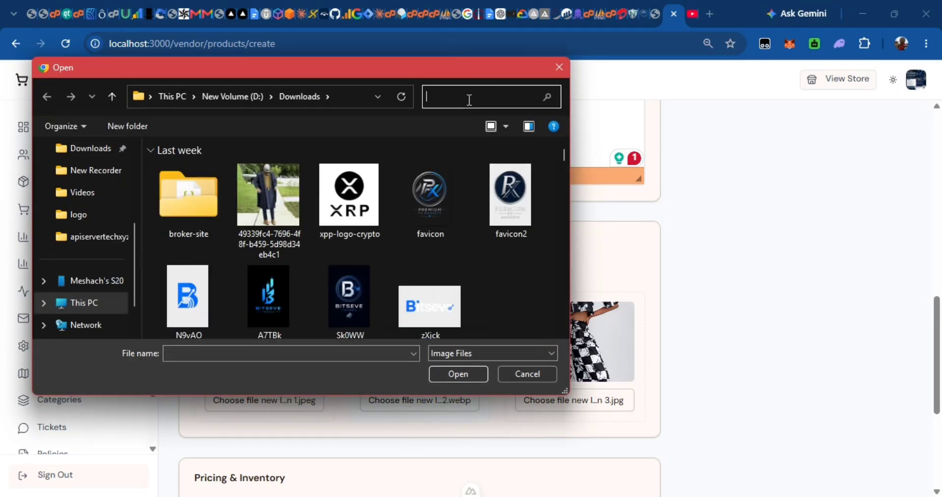
type("two piece set, womens fashio")
left_click(485, 96)
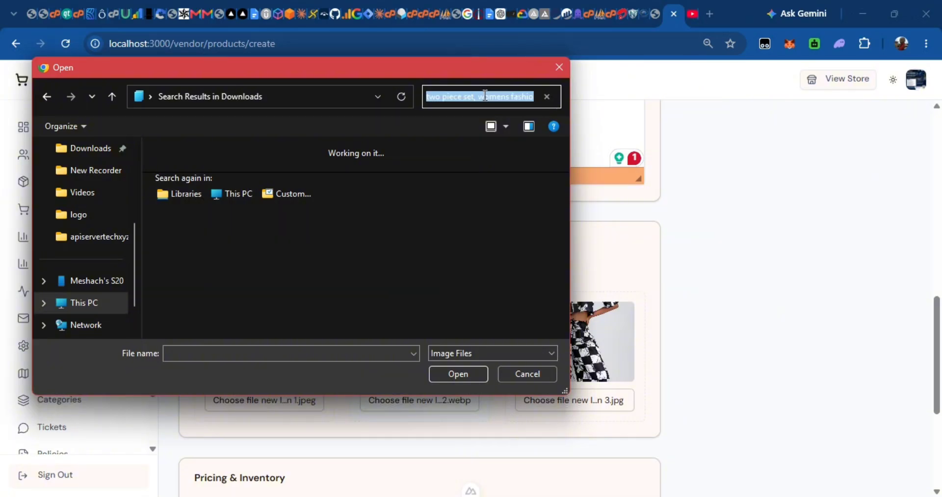
type("new wo")
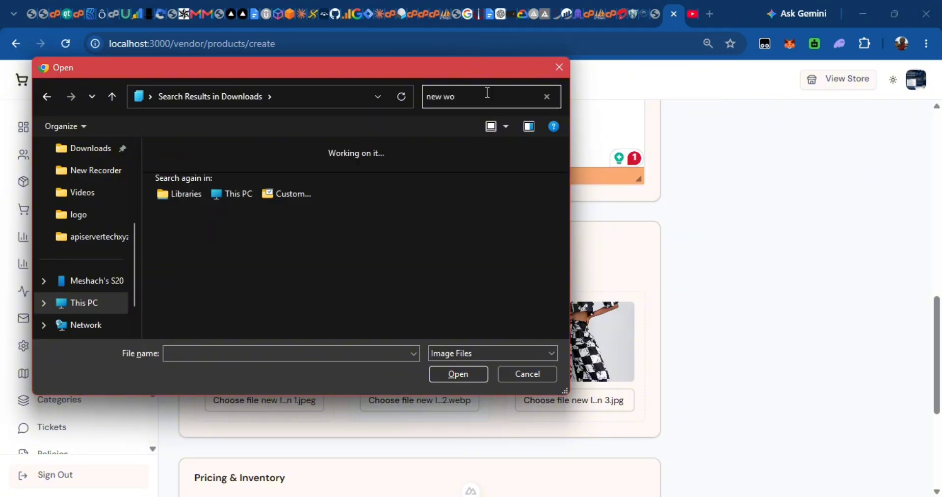
left_click(546, 97)
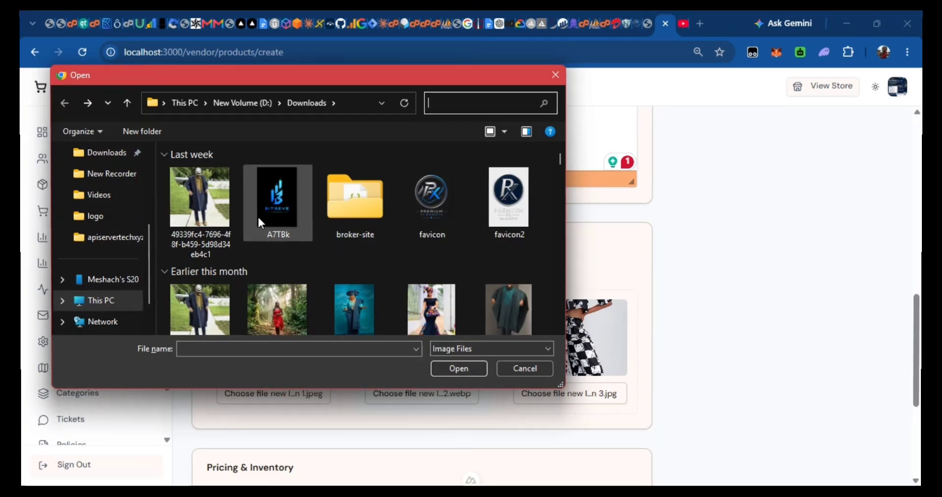
type("new lo")
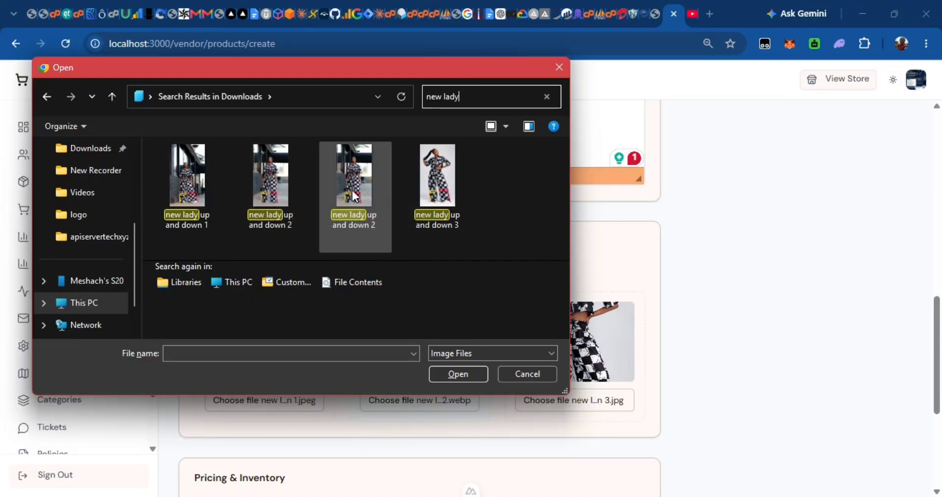
left_click(261, 193)
left_click(442, 373)
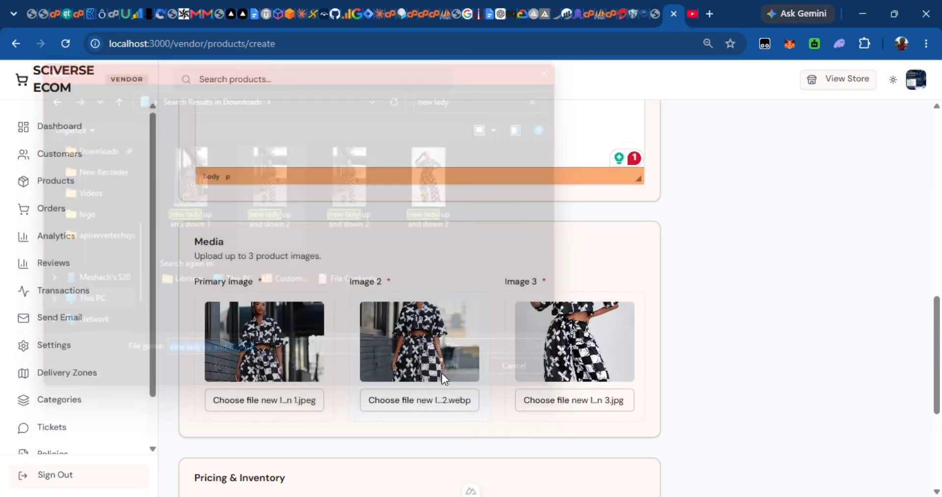
Step: Save the new product and refresh the product list
scroll(447, 339, "down", 1)
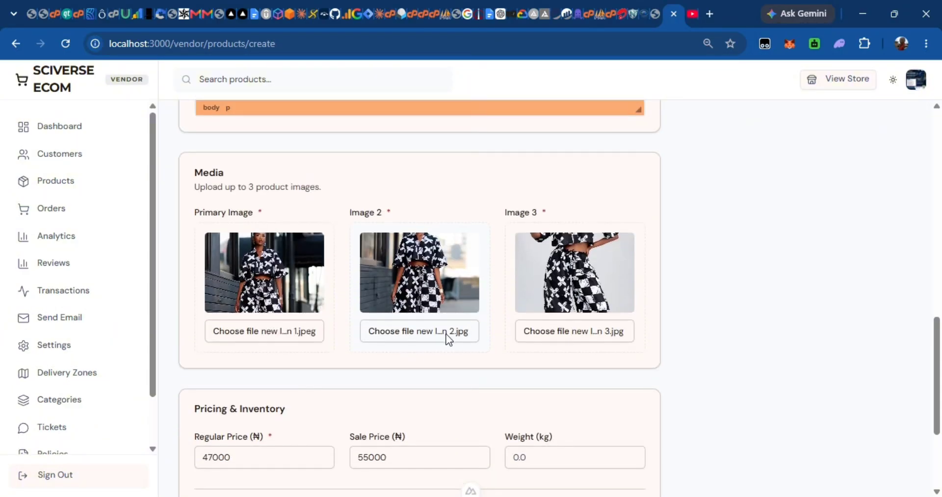
scroll(496, 374, "down", 3)
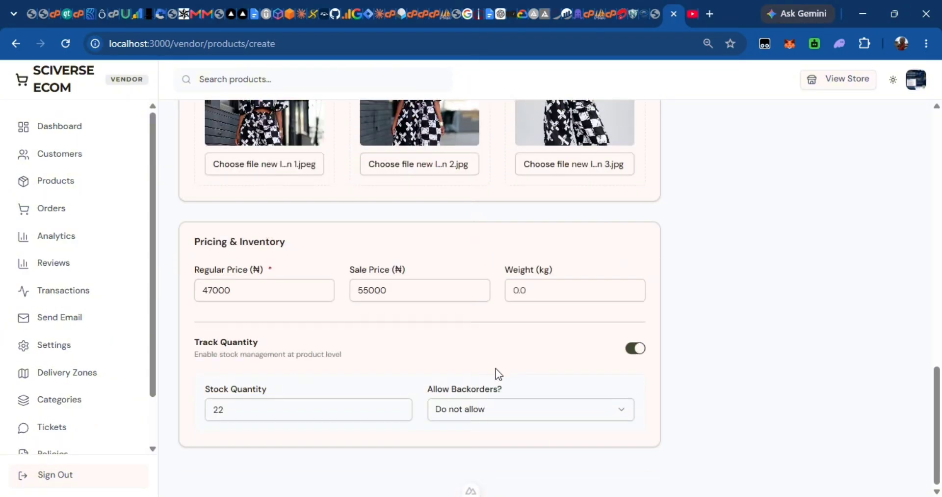
scroll(736, 311, "up", 9)
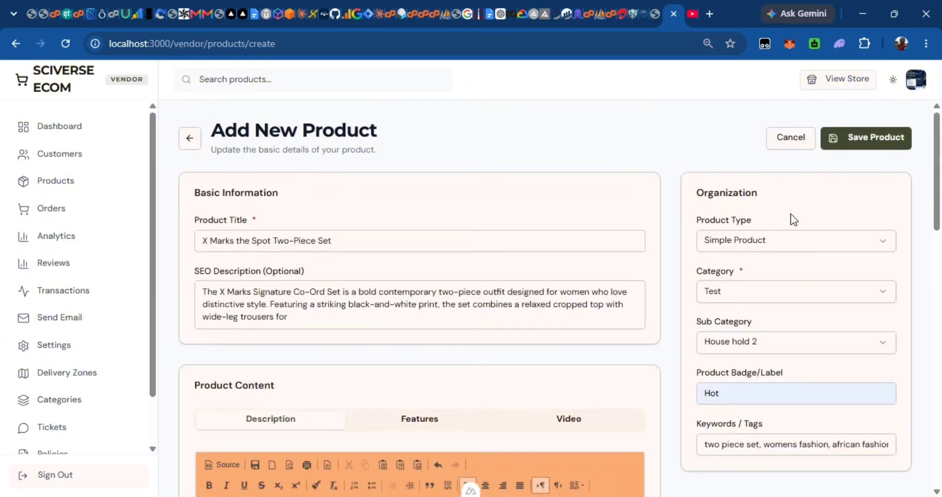
left_click(858, 141)
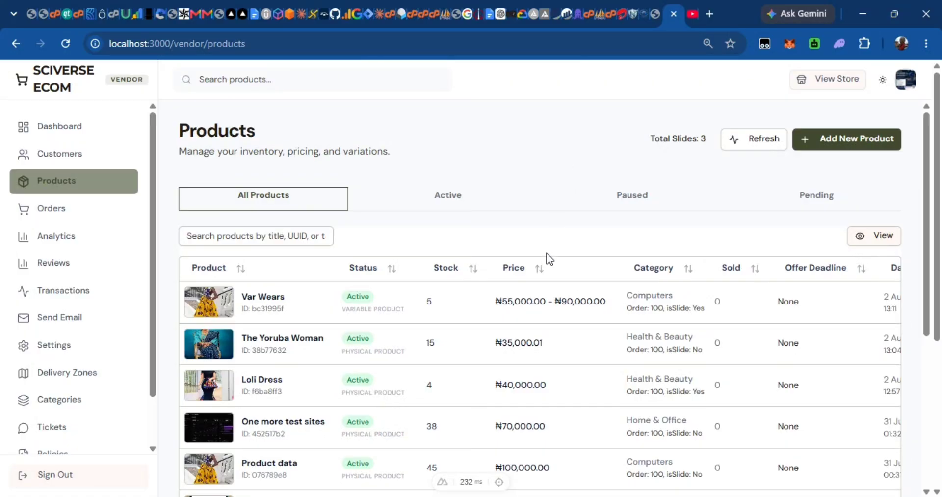
scroll(547, 257, "down", 5)
scroll(547, 263, "up", 5)
left_click(746, 141)
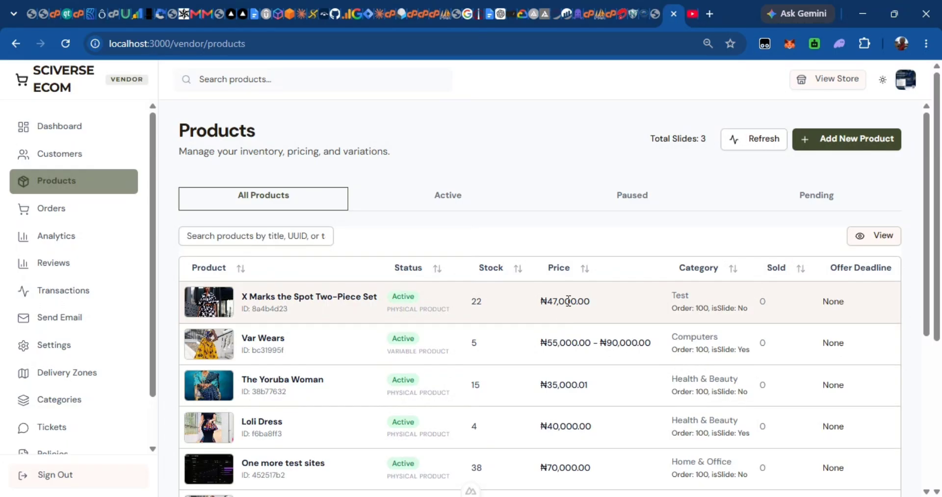
Step: Open the X Marks the Spot Two-Piece Set's edit form and check its saved details
scroll(572, 299, "right", 3)
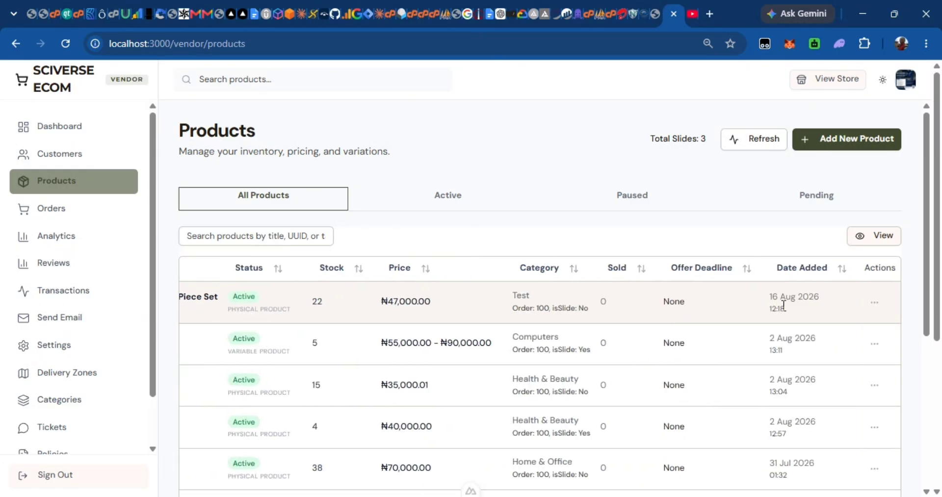
left_click(873, 304)
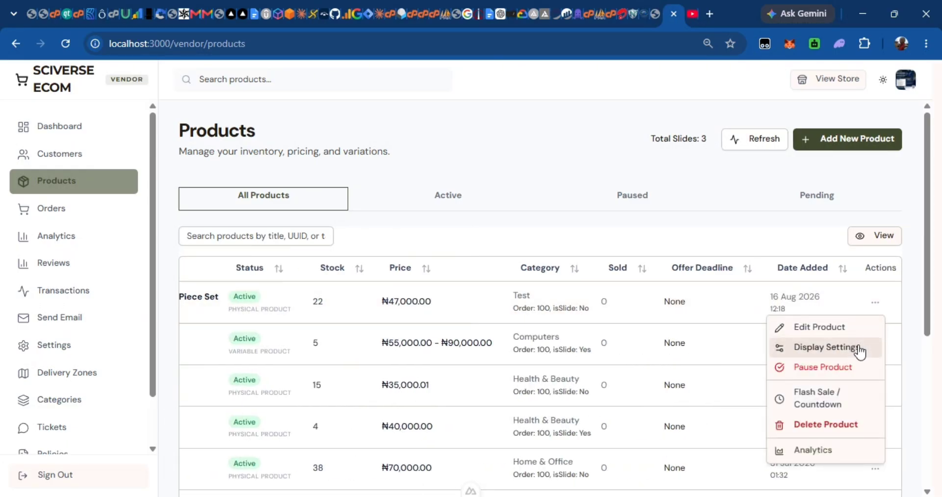
left_click(836, 327)
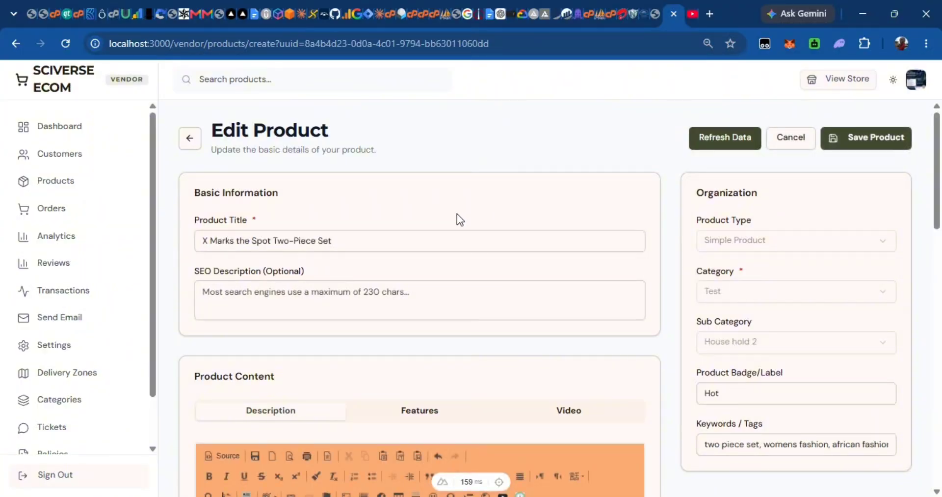
scroll(617, 218, "down", 5)
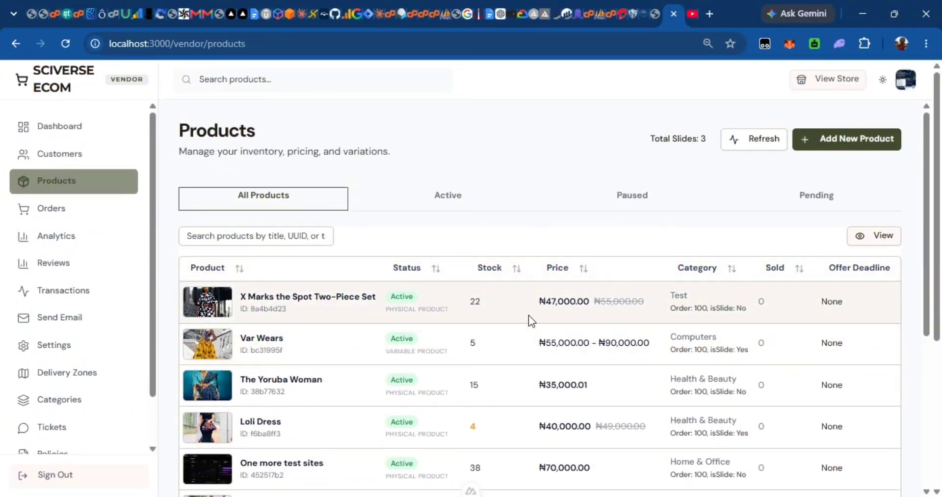
Step: Refresh the product list and examine the new product's entry and the other listed products across all columns
scroll(622, 311, "right", 5)
scroll(623, 311, "left", 5)
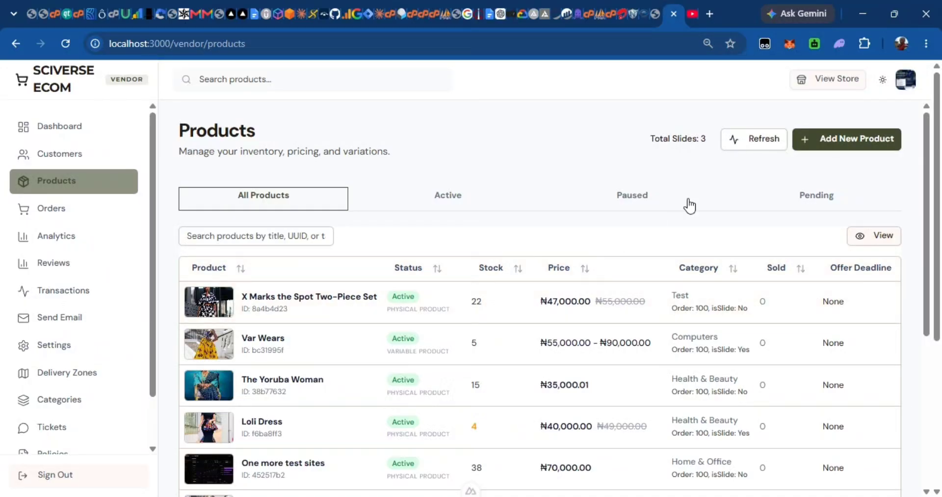
left_click(748, 139)
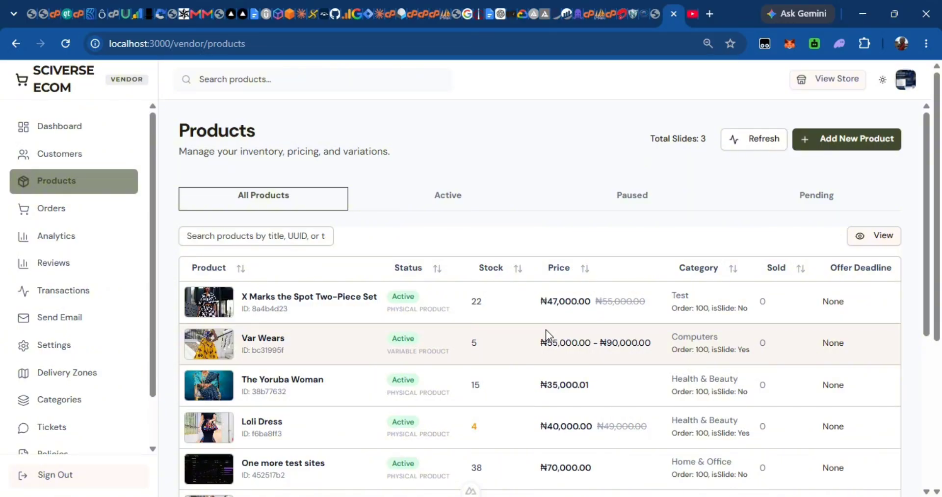
scroll(548, 328, "right", 3)
scroll(520, 324, "left", 3)
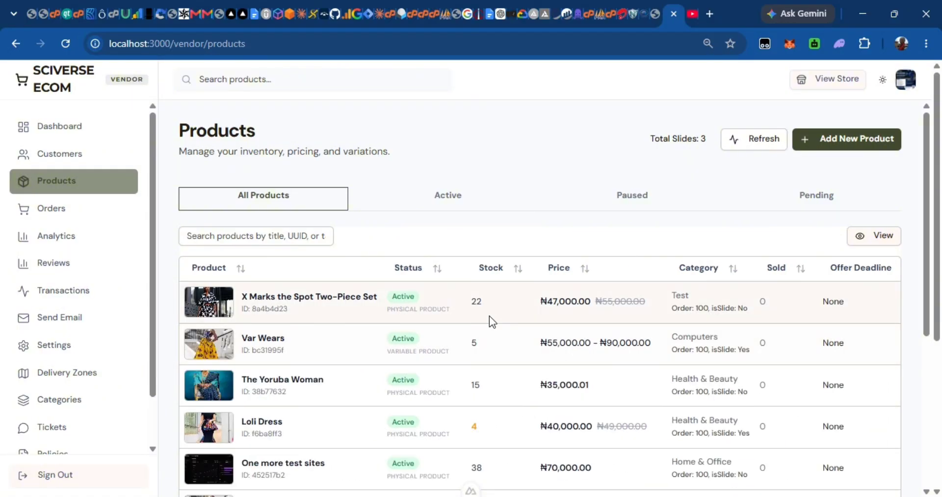
scroll(483, 324, "down", 5)
scroll(502, 326, "up", 2)
scroll(504, 323, "down", 2)
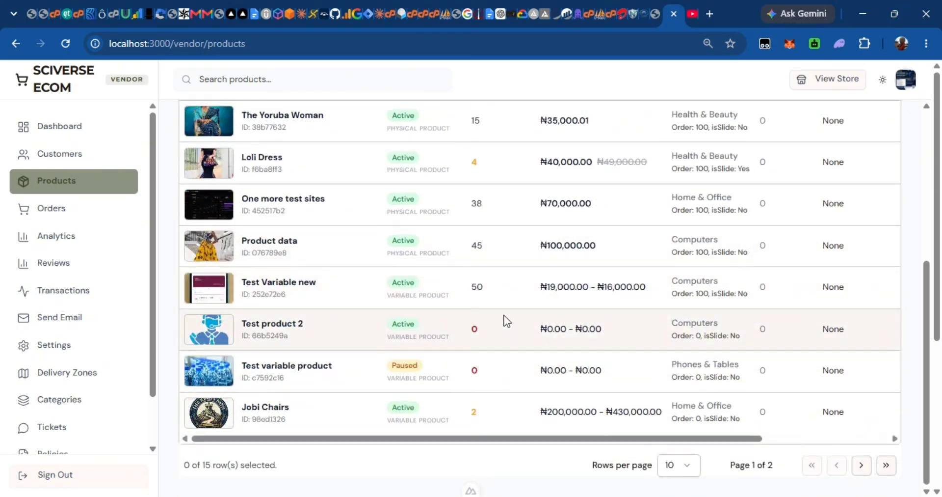
scroll(482, 277, "up", 5)
scroll(573, 302, "right", 3)
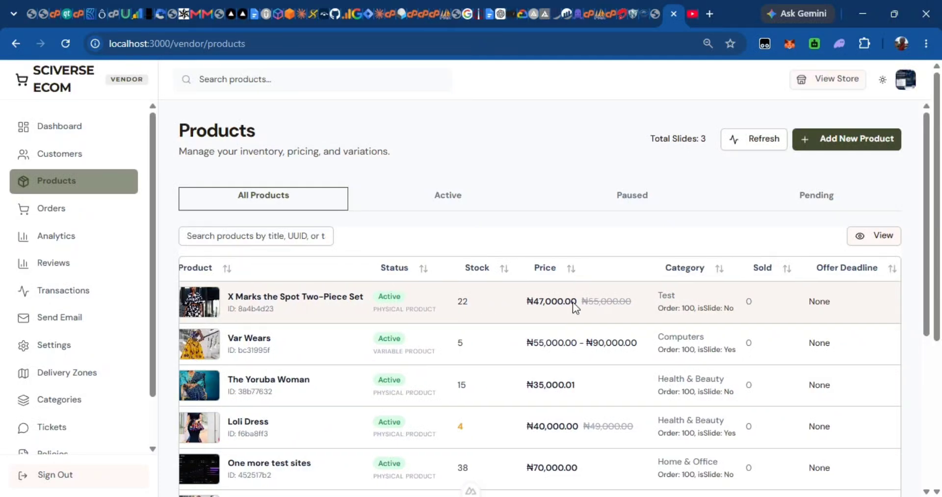
Step: Open the X Marks the Spot Two-Piece Set for editing, check its Video and Description content, and bring up its Features content
left_click(874, 304)
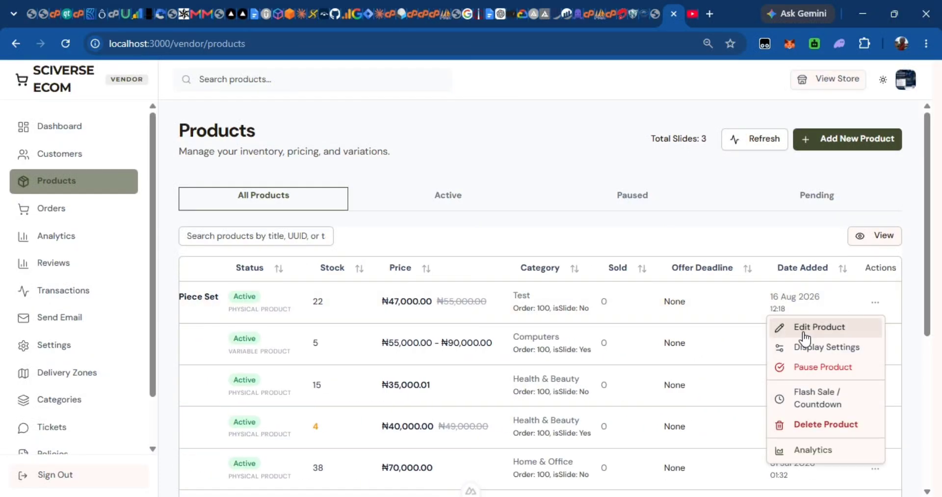
left_click(809, 327)
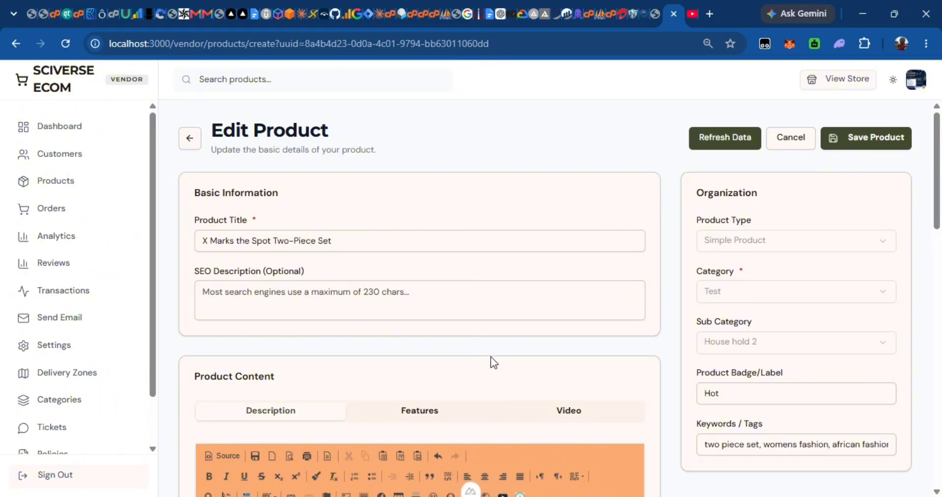
scroll(492, 361, "down", 1)
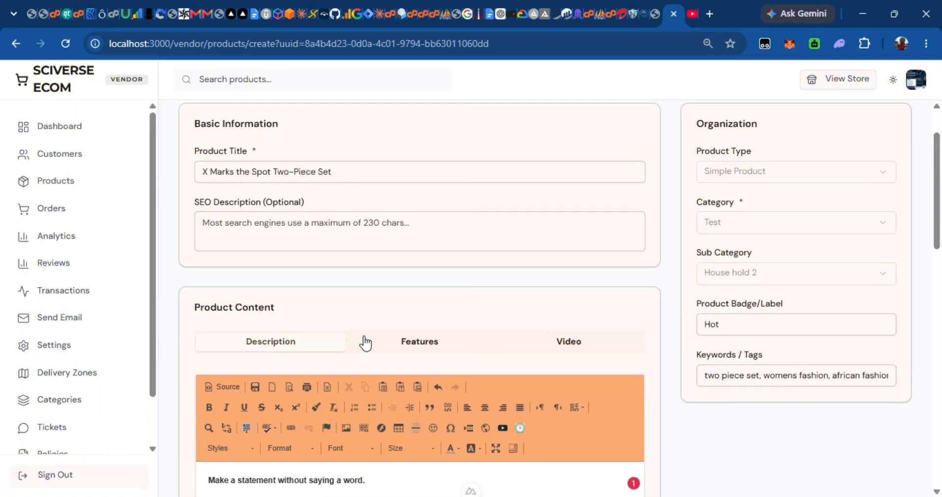
left_click(408, 346)
scroll(373, 363, "down", 2)
left_click(569, 203)
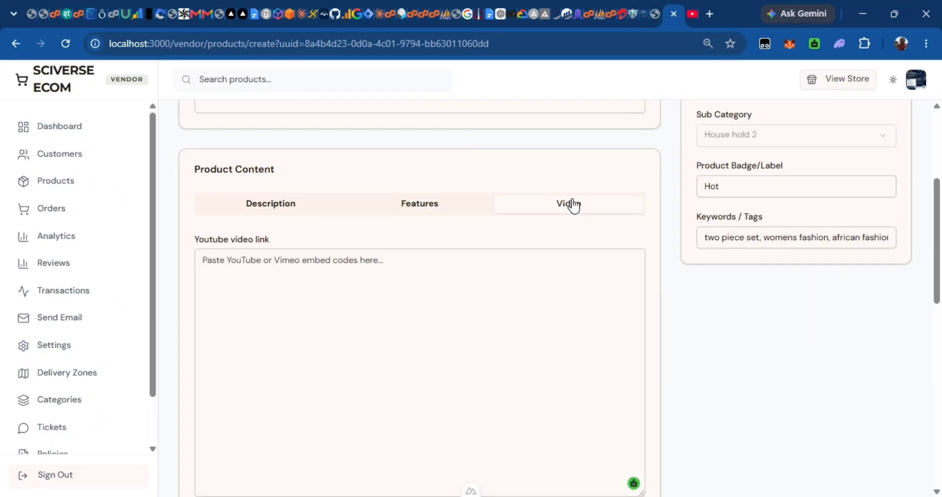
left_click(289, 210)
left_click(375, 208)
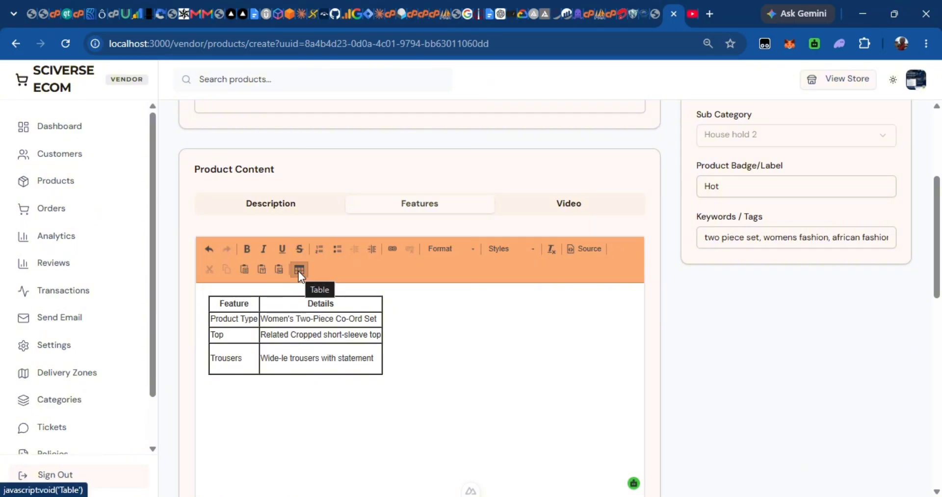
Step: Replace the HTML source of the Features content with the complete feature table code and return the editor to formatted view
left_click(591, 250)
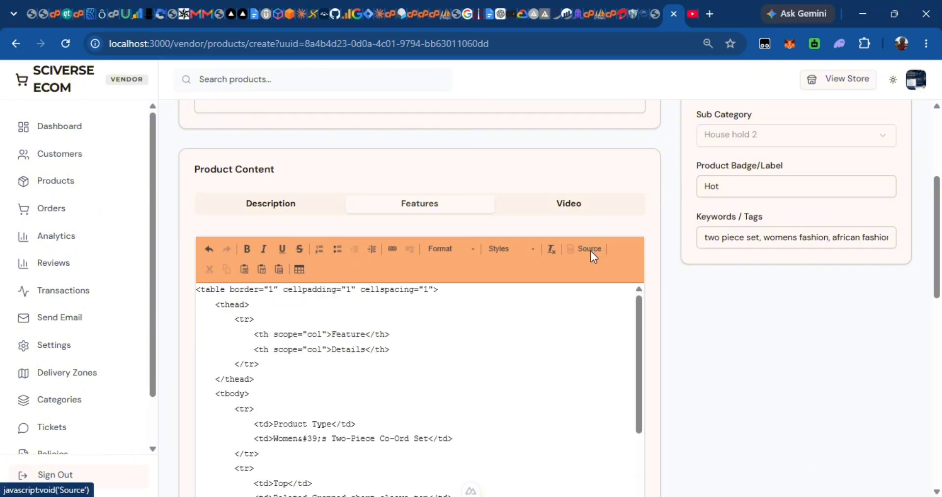
key("ctrl+a")
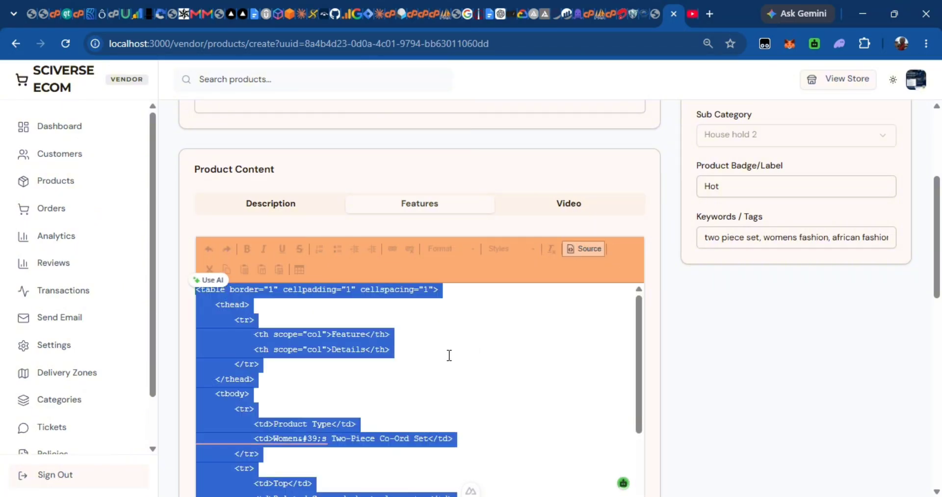
key("Delete")
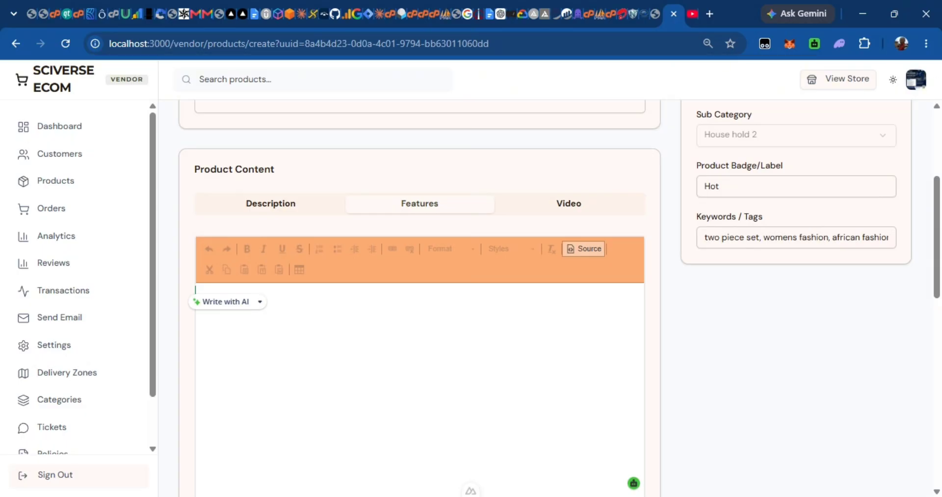
key("alt+Tab")
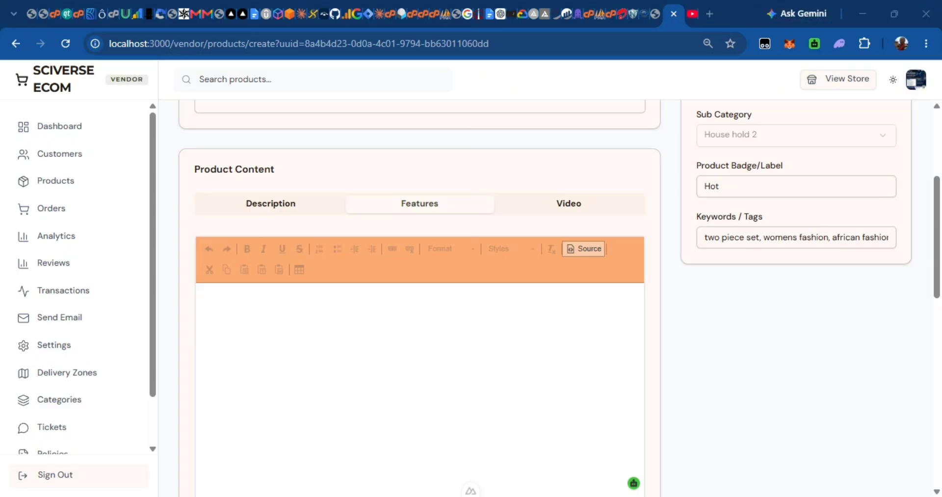
left_click(446, 367)
key("ctrl+v")
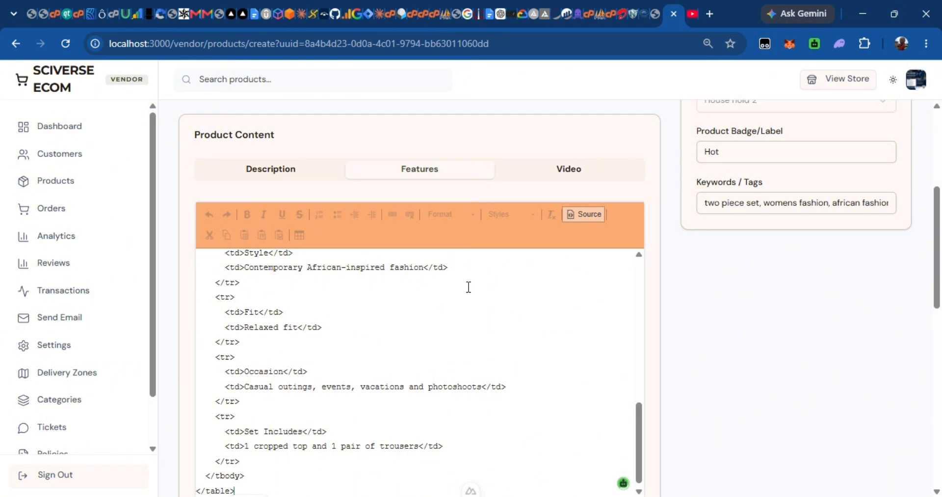
left_click(581, 220)
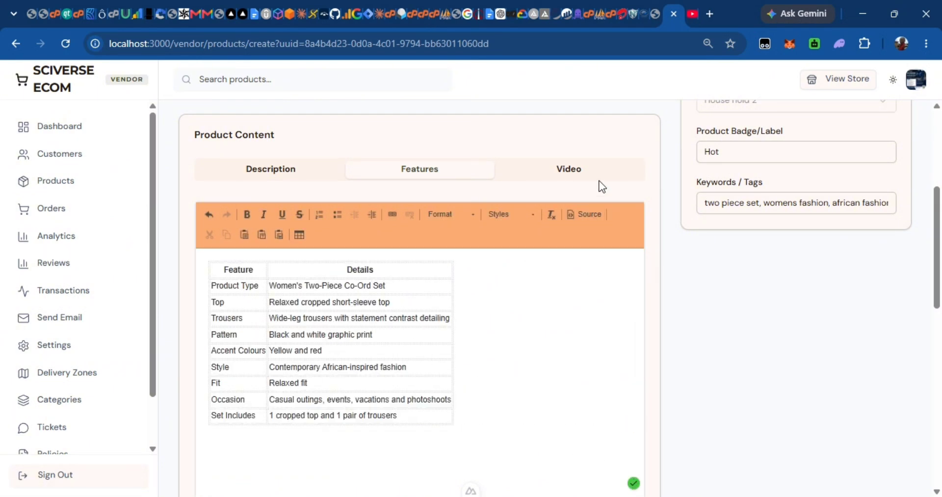
Step: Check the edited product's Video and Description content and its media, pricing and inventory sections
left_click(541, 175)
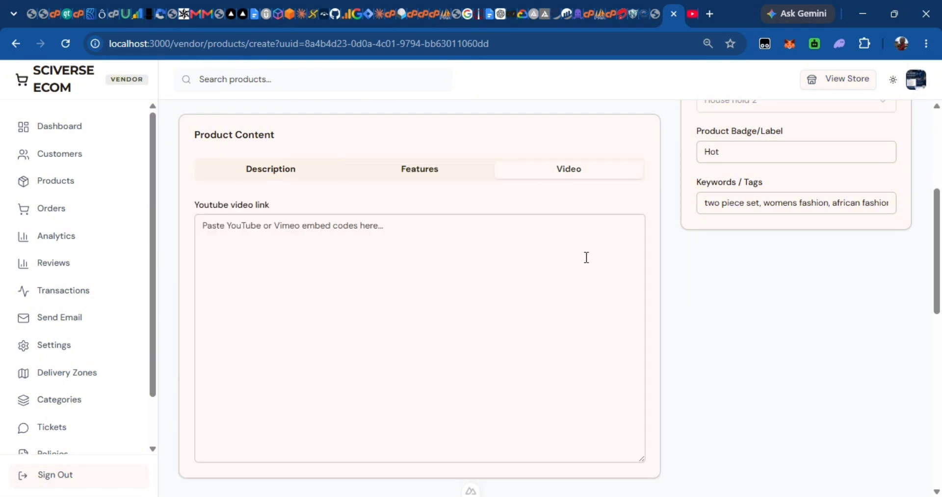
left_click(333, 261)
left_click(290, 172)
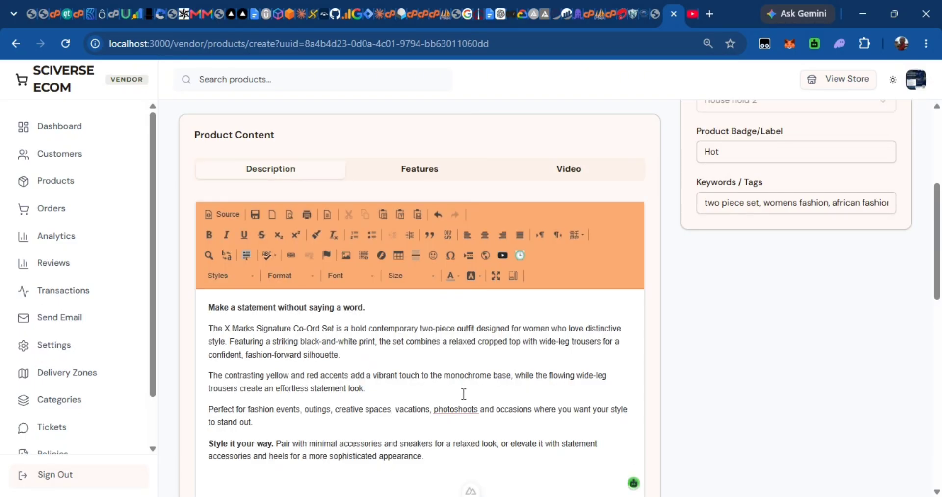
scroll(464, 393, "down", 10)
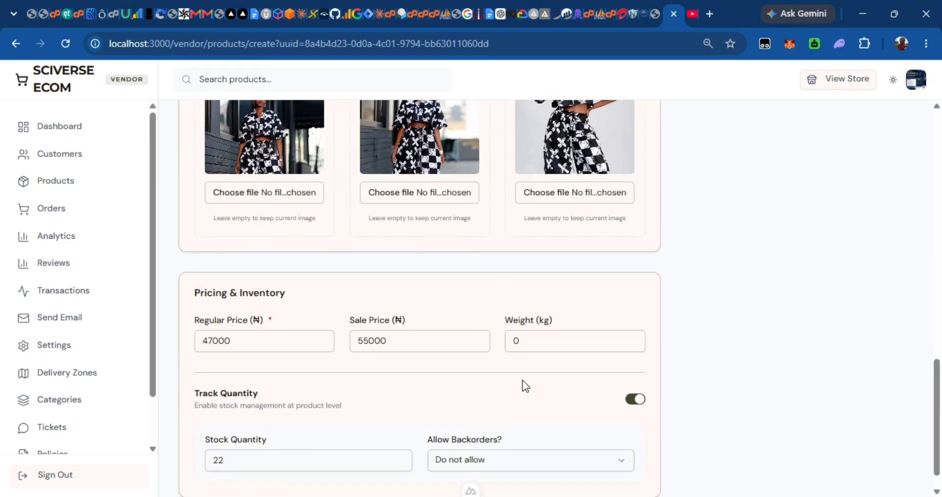
Step: Set the product's regular price to 47500 and its stock quantity to 26, and save the product
scroll(525, 385, "down", 1)
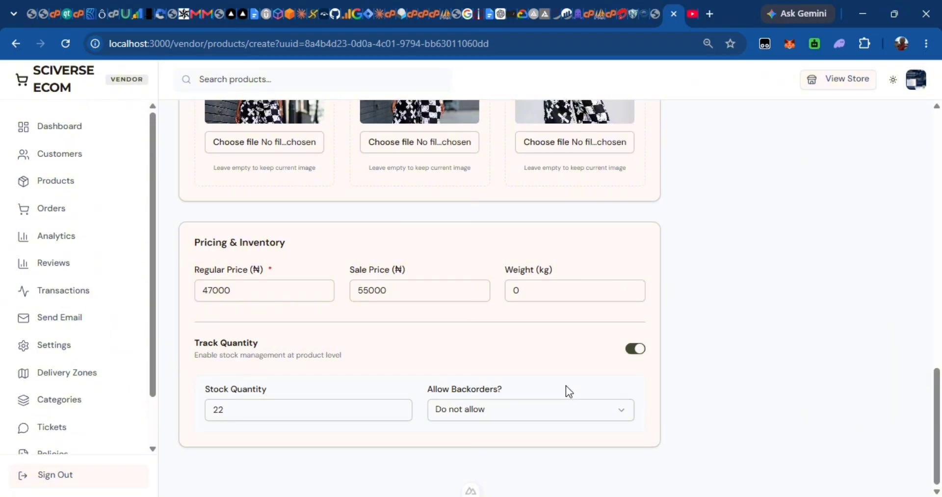
left_click(235, 290)
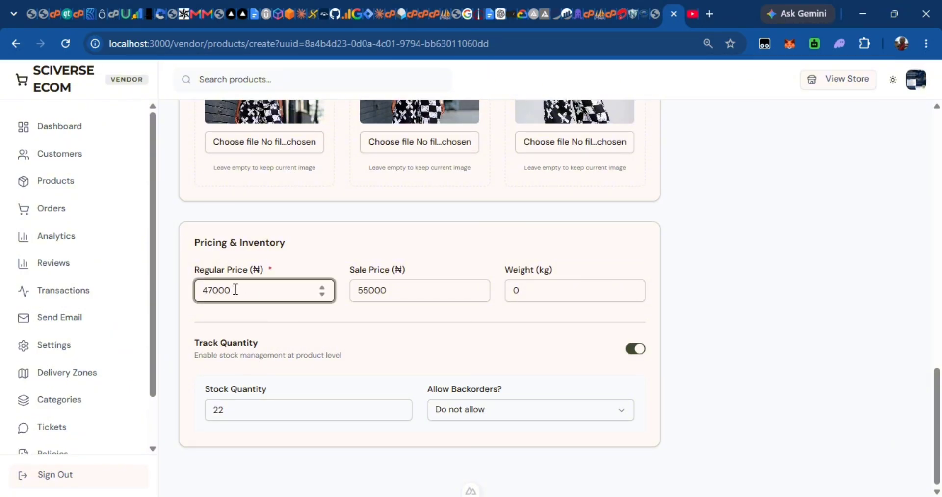
key("BackSpace")
type("5")
left_click(243, 407)
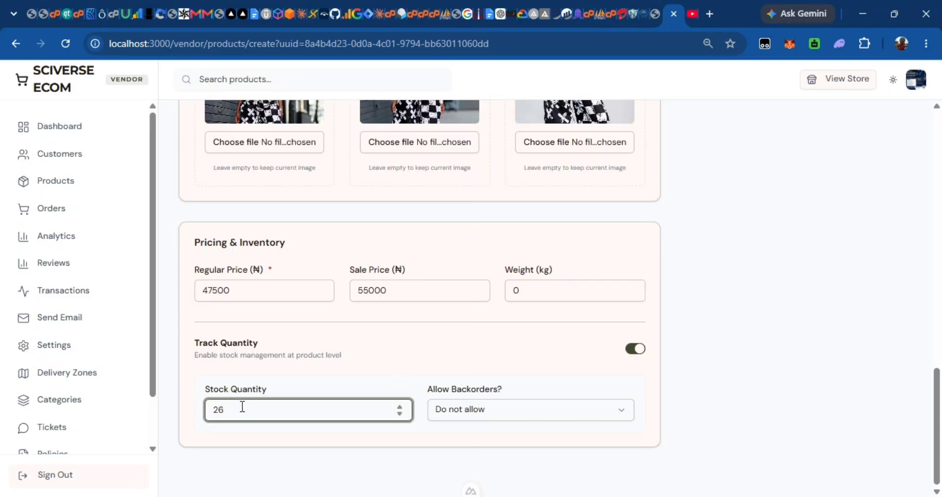
scroll(614, 374, "up", 15)
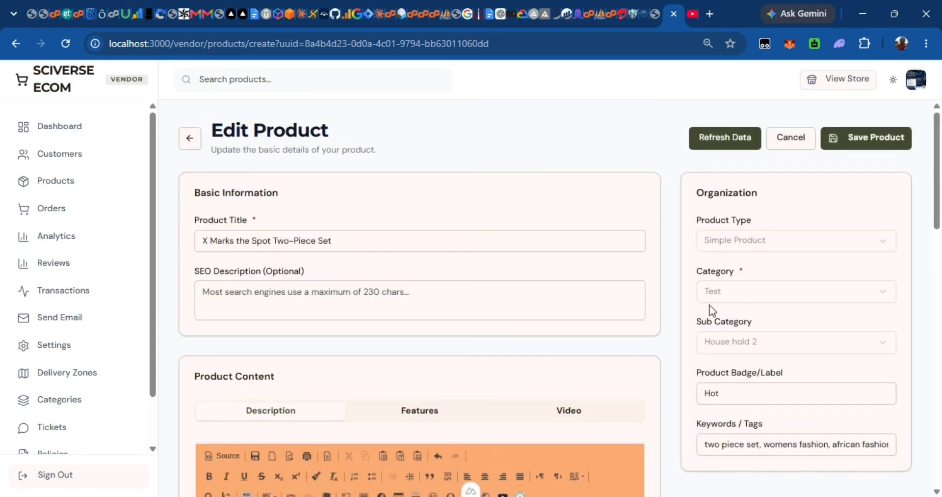
left_click(862, 141)
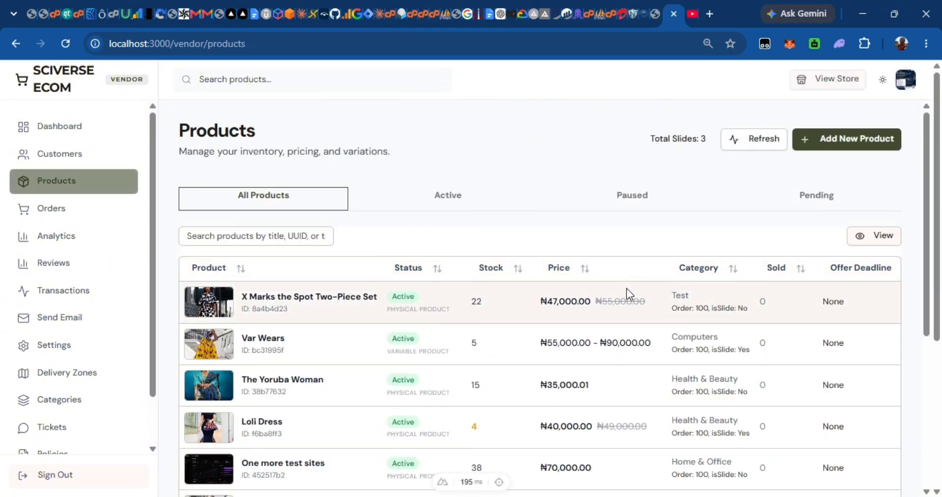
Step: Look through the product list and set it to show 20 rows per page
scroll(624, 294, "down", 1)
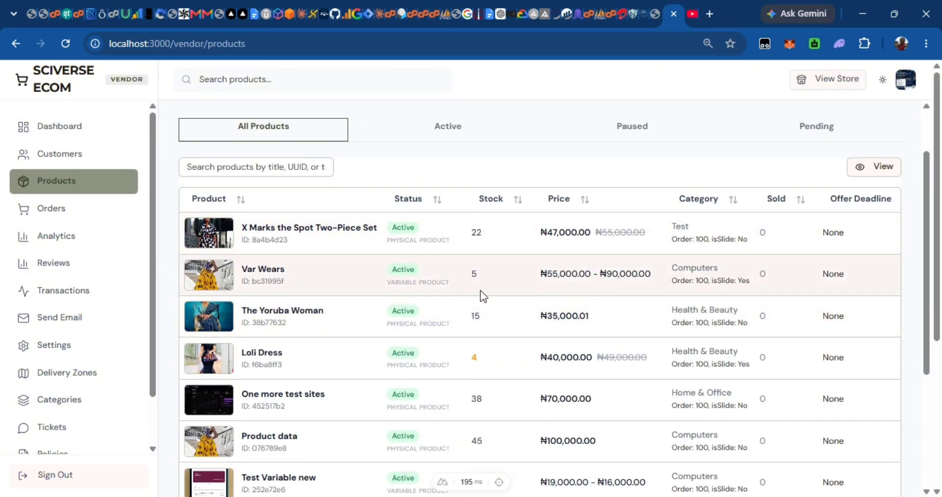
scroll(481, 291, "down", 5)
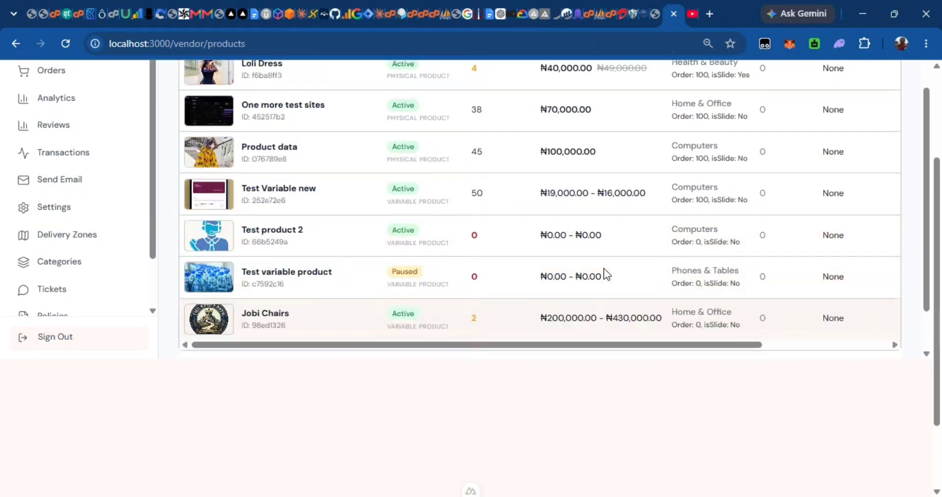
scroll(605, 270, "up", 4)
scroll(456, 253, "up", 2)
scroll(623, 297, "down", 3)
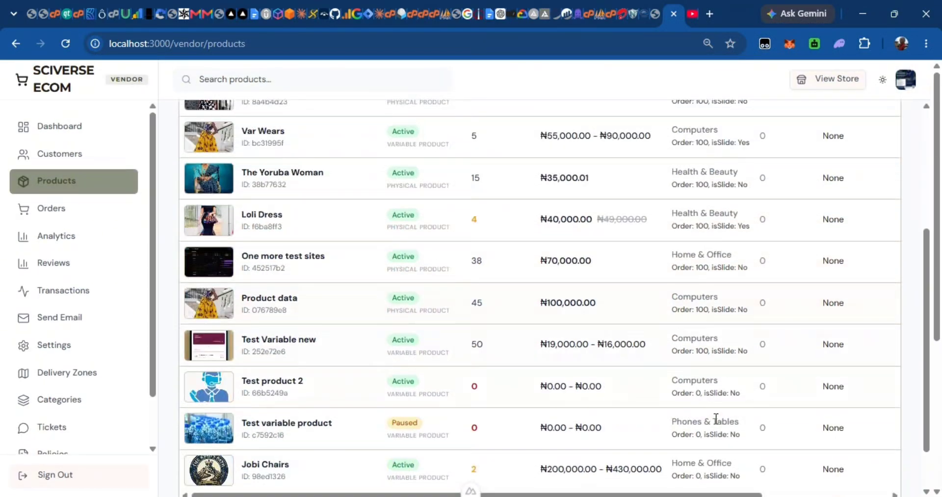
scroll(716, 418, "down", 1)
left_click(695, 462)
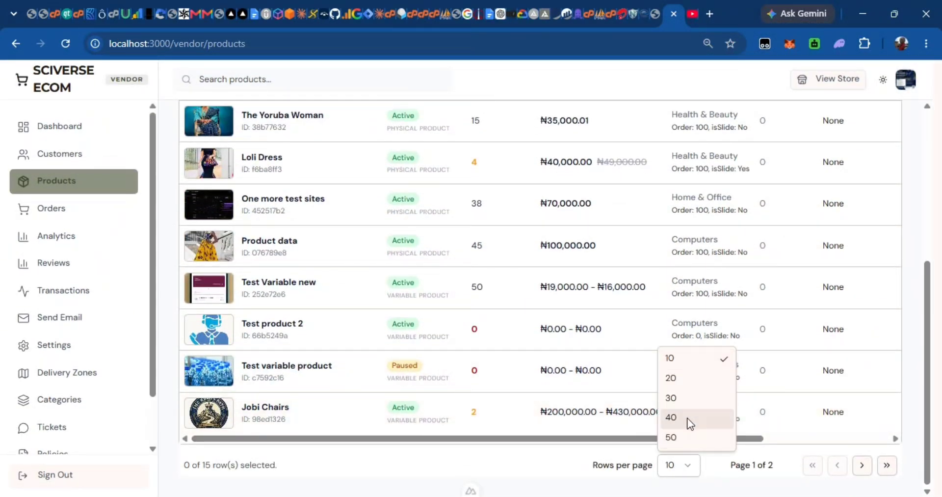
left_click(688, 382)
Step: Examine the extended product list, including the product type and price range of the Test Variable new entry
scroll(584, 326, "down", 4)
scroll(563, 328, "up", 4)
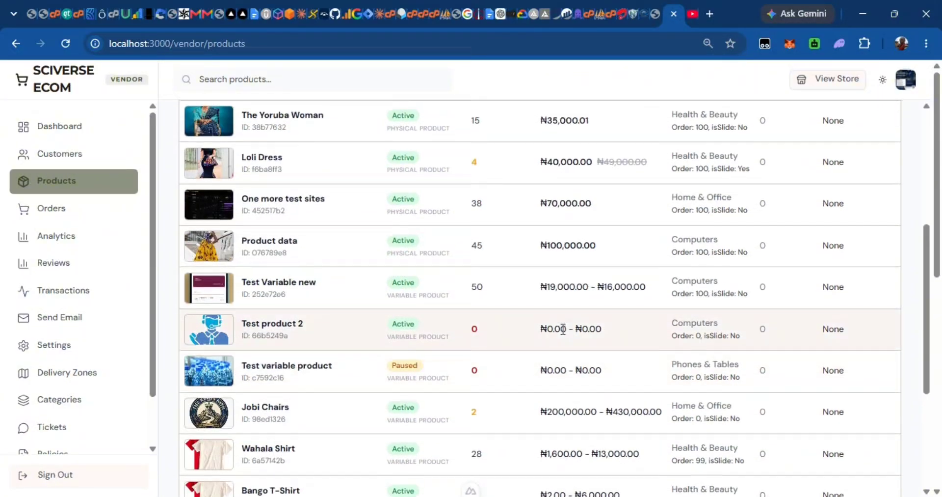
scroll(569, 324, "up", 4)
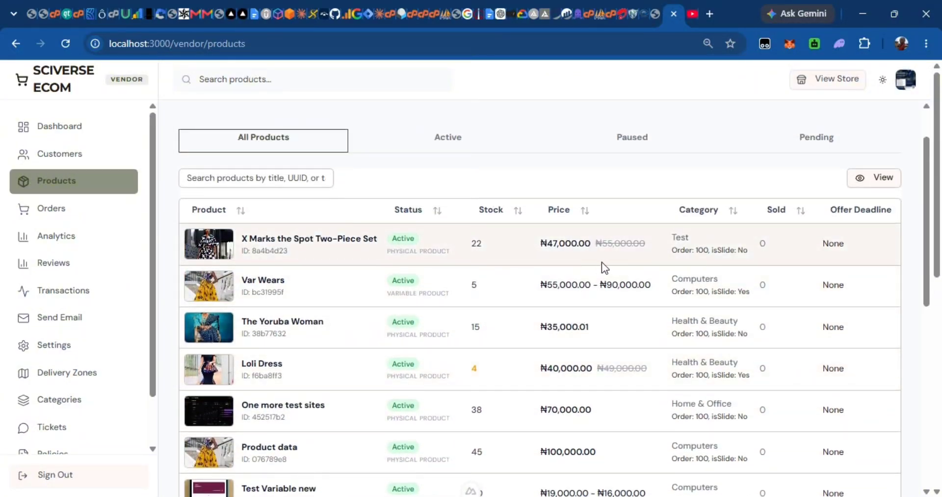
scroll(608, 272, "down", 3)
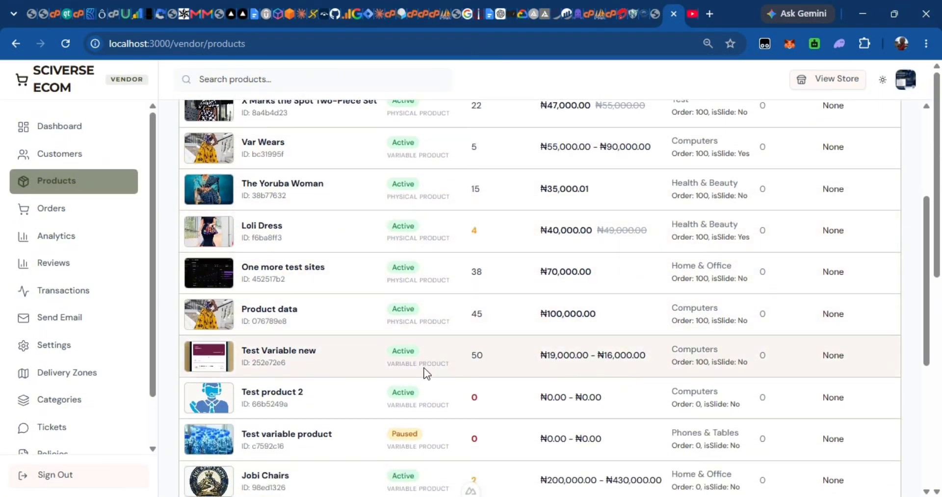
left_click_drag(433, 360, 389, 362)
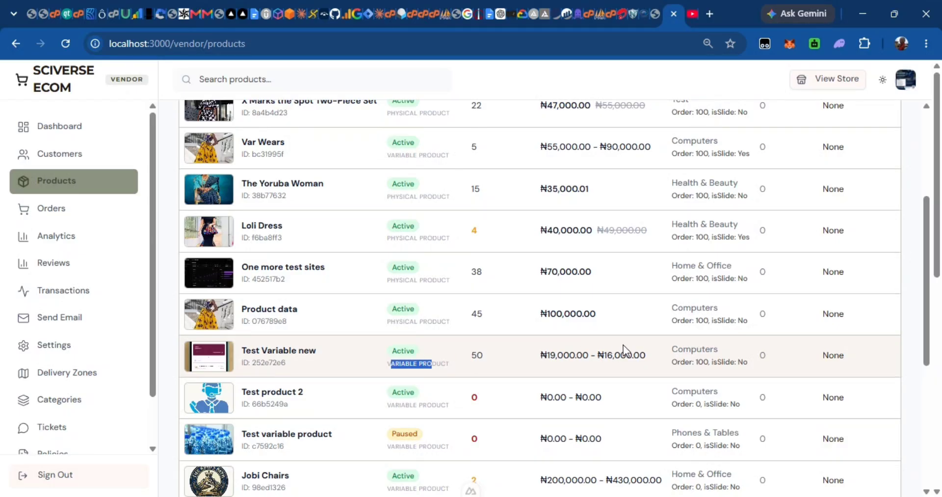
left_click_drag(633, 355, 563, 363)
scroll(517, 337, "up", 4)
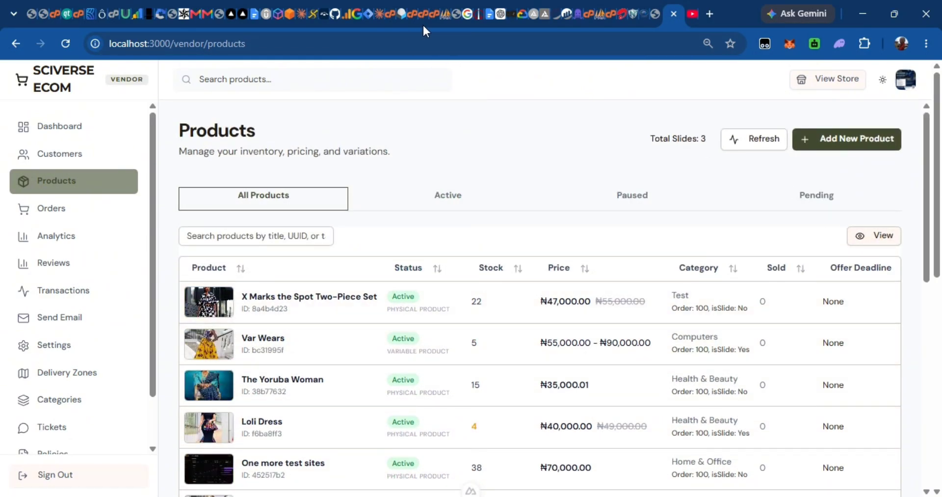
Step: Start a new product and title it "Classic Premium Cotton T-Shirt"
left_click(818, 148)
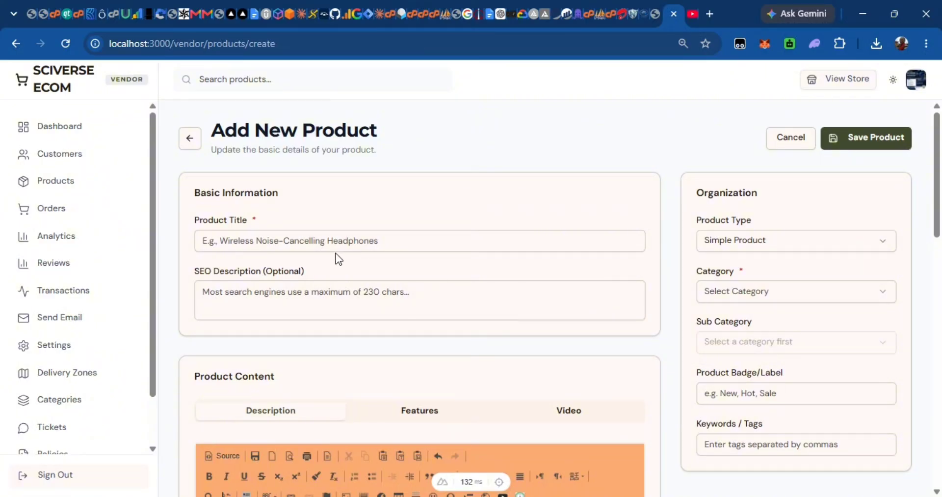
left_click(337, 241)
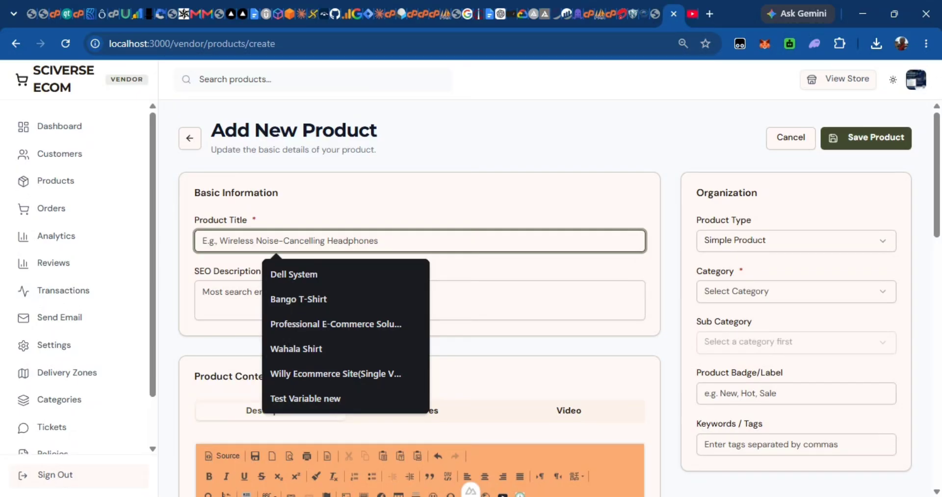
key("alt+Tab")
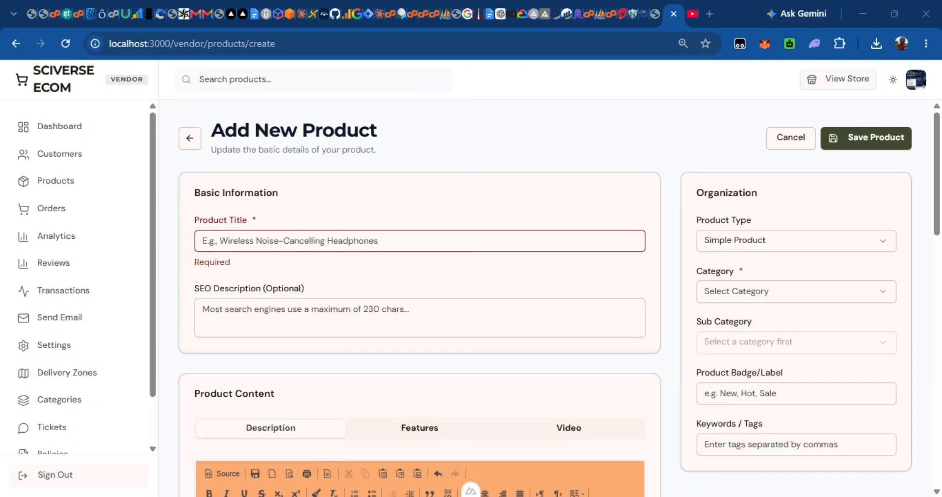
left_click(387, 240)
type("Classic Premium Cotton T-Shirt")
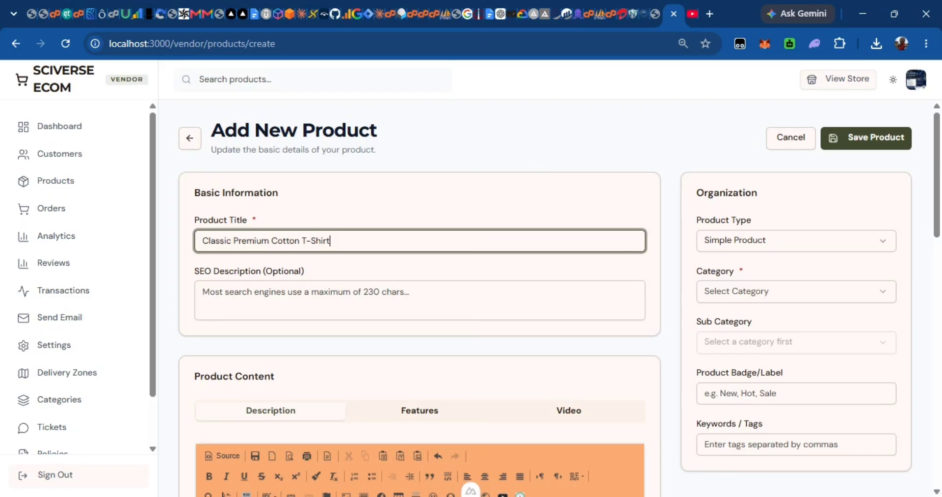
Step: Fill in the SEO description with the prepared text beginning "Shop the Classic Premium Cotton T-Shirt in white, blue, red, grey and black."
key("alt+Tab")
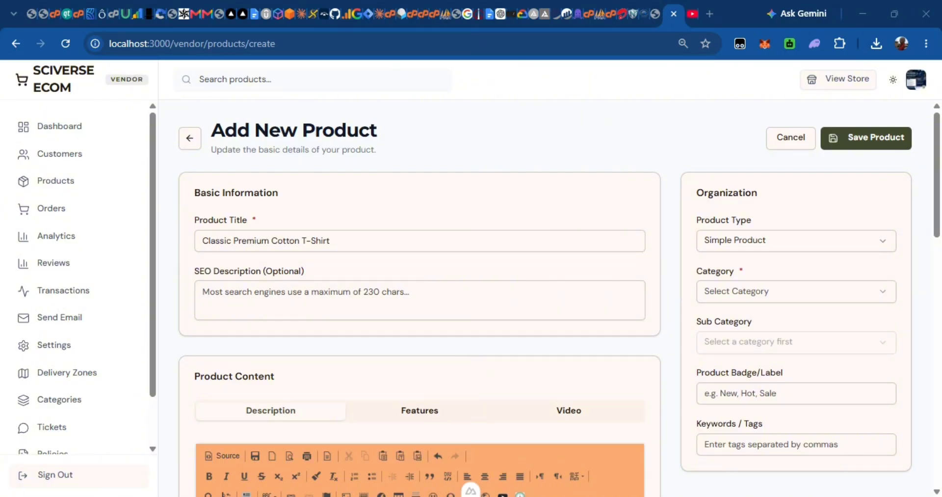
left_click(328, 296)
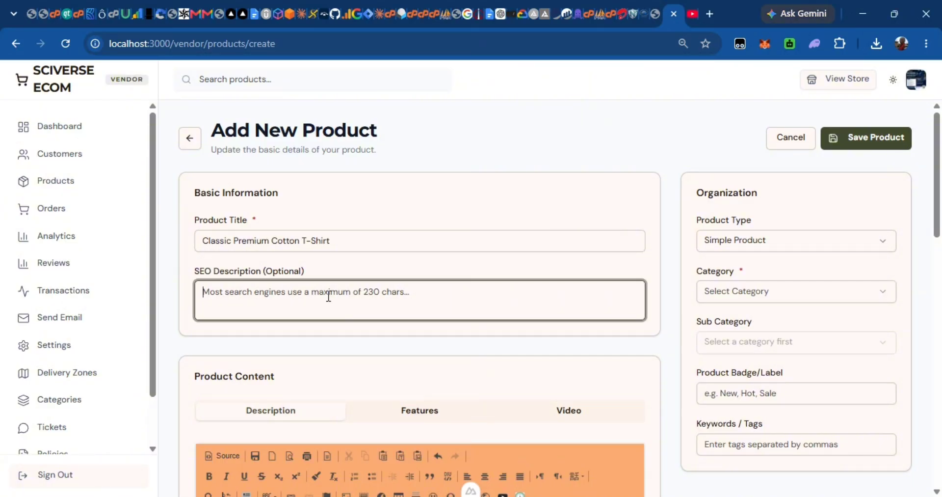
type("Shop the Classic Premium Cotton T-Shirt in white, blue, red, grey and black. A versatile short-sleeve round-neck shirt available in multiple sizes for effortless everyday and casual style.")
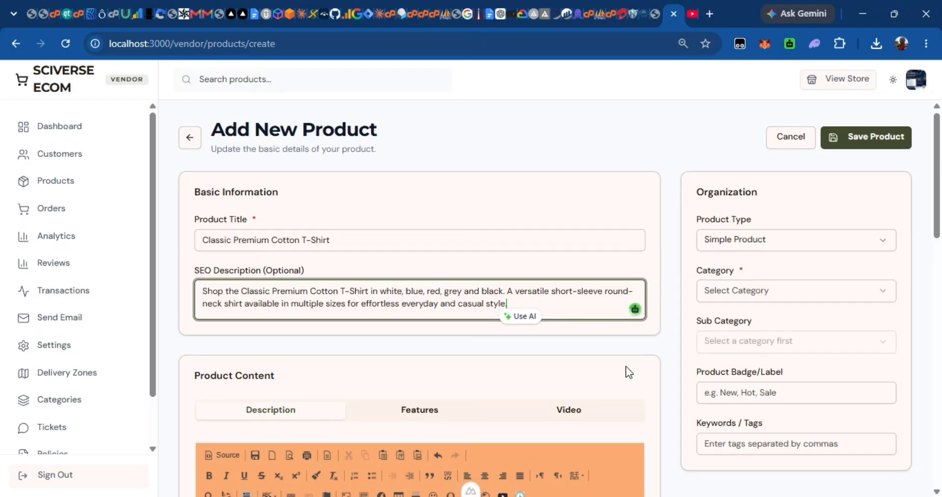
Step: Insert the prepared HTML beginning "Simple. Versatile. Made for everyday style." as the Description source and return to formatted view
scroll(589, 369, "down", 4)
left_click(452, 370)
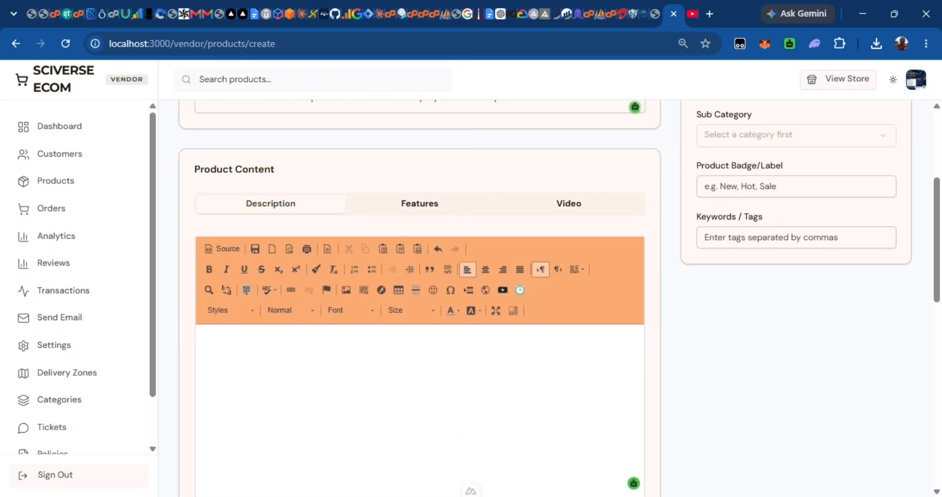
key("alt+Tab")
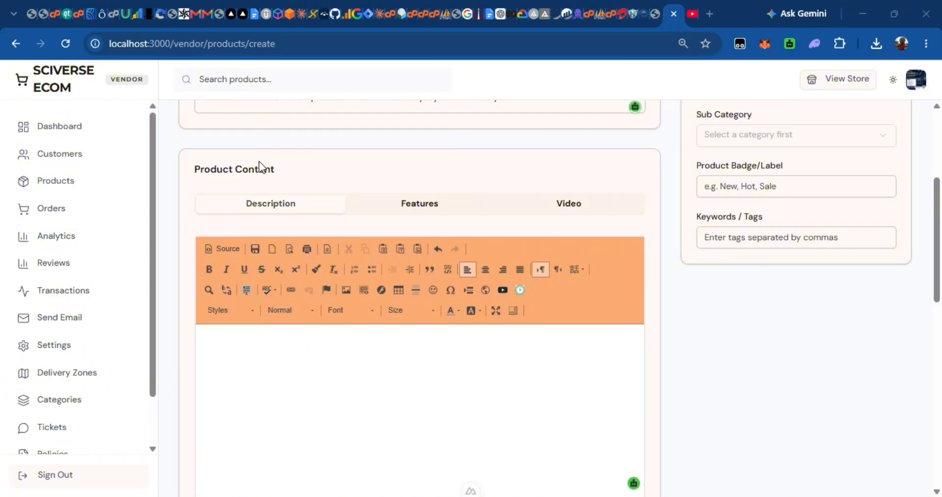
left_click(231, 251)
type("<p><strong>Simple. Versatile. Made for everyday style.</strong></p>  <p>The Classic Premium Cotton T-Shirt is a timeless wardrobe essential designed for effortless everyday wear. Its clean, minimal design makes it easy to pair with jeans, trousers, shorts, or layered outfits.</p>  <p>Available in a range of versatile colours, this classic round-neck T-shirt is suitable for casual outings, everyday activities, relaxed weekends, and creating simple modern looks.</p>  <p>Choose your preferred colour and size to find the fit that works best for your style.</p>  <p><strong>Available colours:</strong> White, Blue, Red, Grey and Black.</p>")
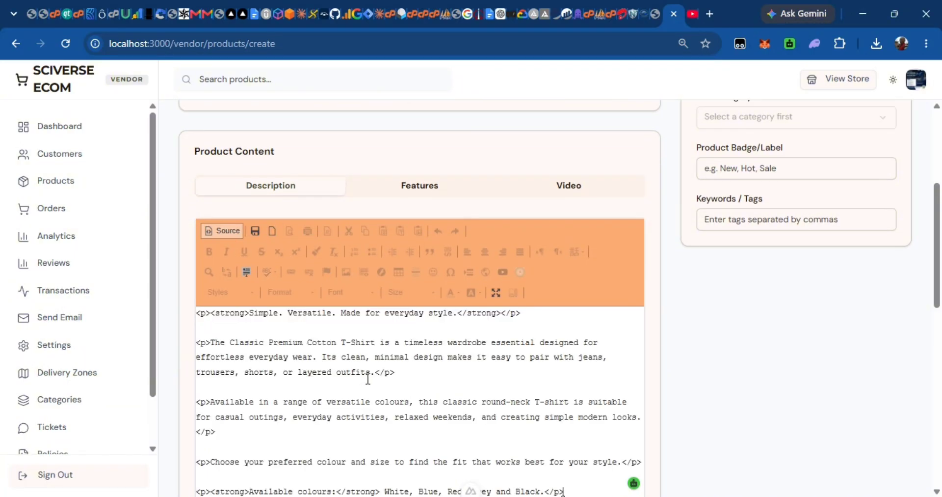
left_click(222, 229)
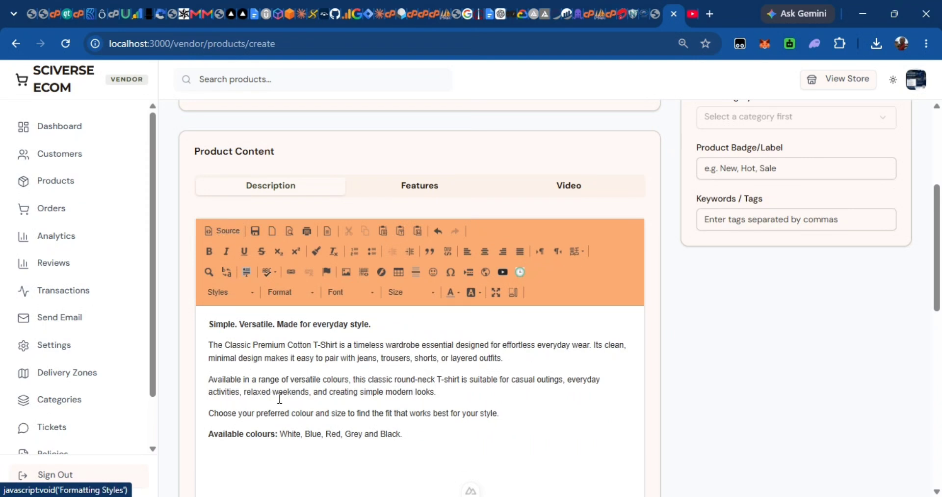
Step: Insert the T-shirt's feature table HTML as the Features source, return to formatted view and check the table
left_click(421, 189)
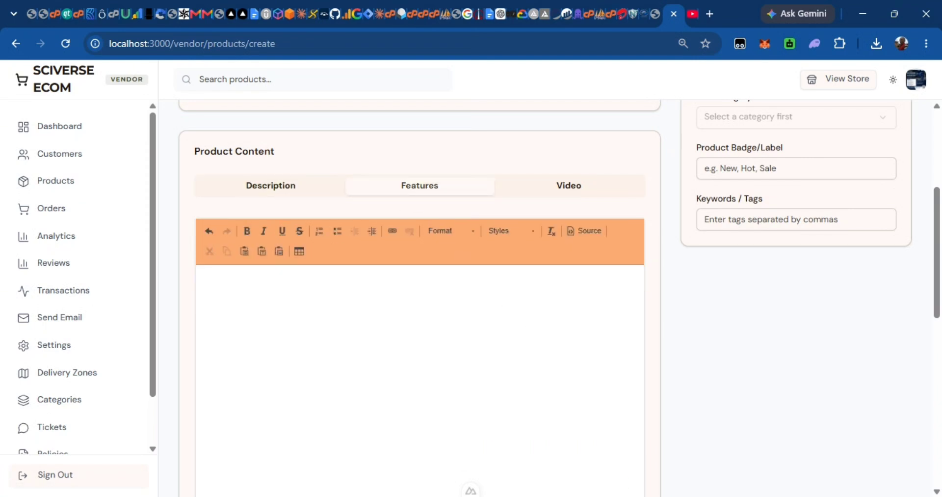
key("alt+Tab")
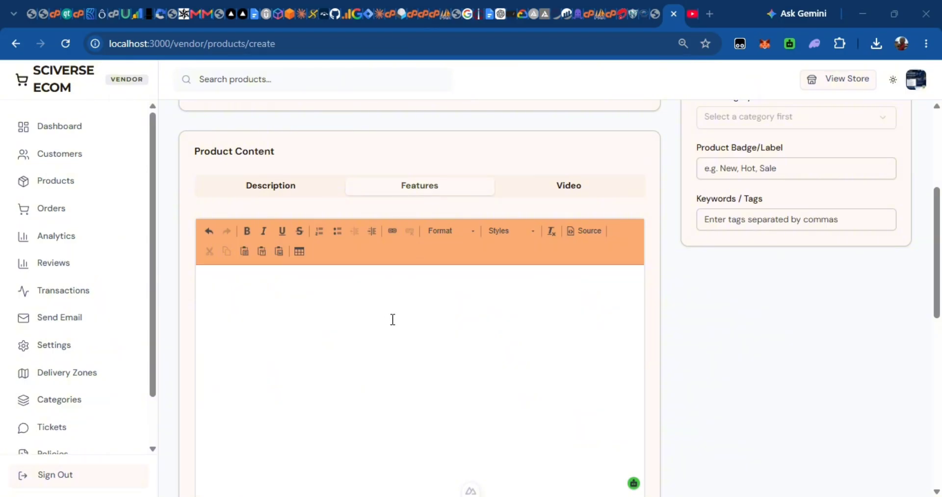
left_click(593, 232)
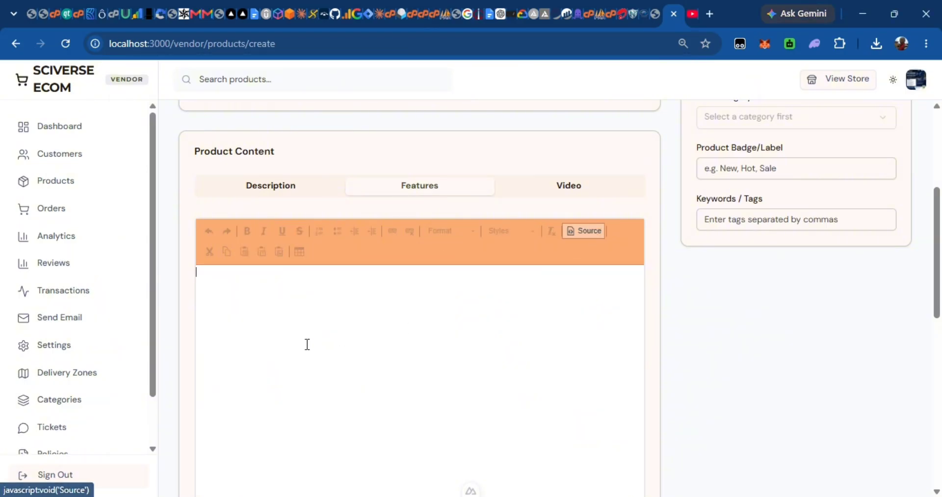
key("ctrl+v")
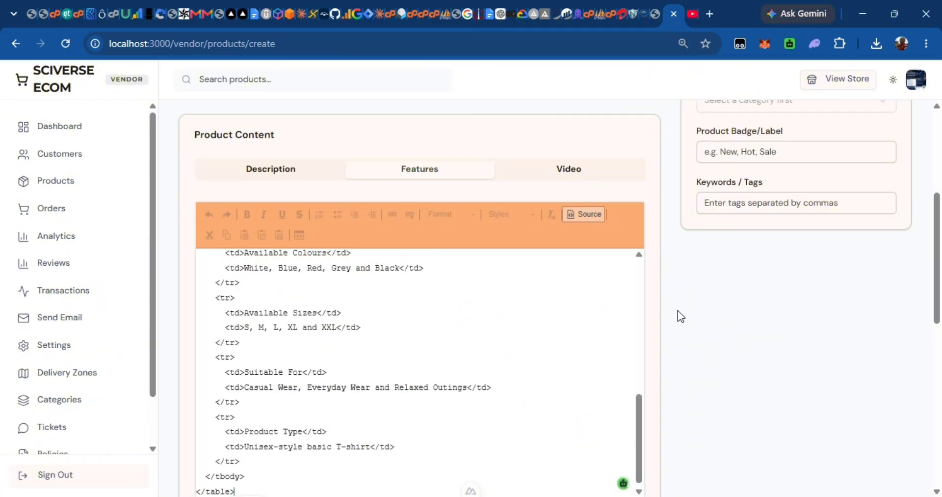
scroll(677, 315, "down", 3)
scroll(656, 316, "up", 5)
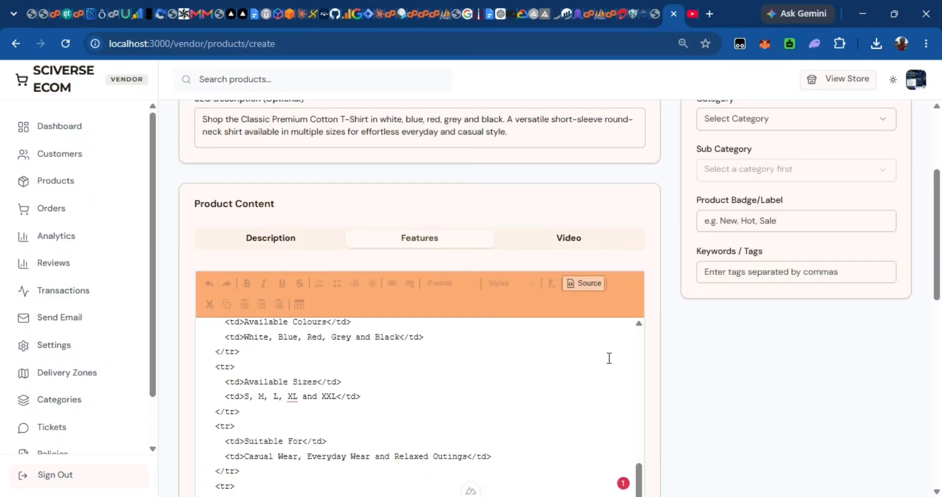
left_click(589, 283)
scroll(697, 316, "down", 5)
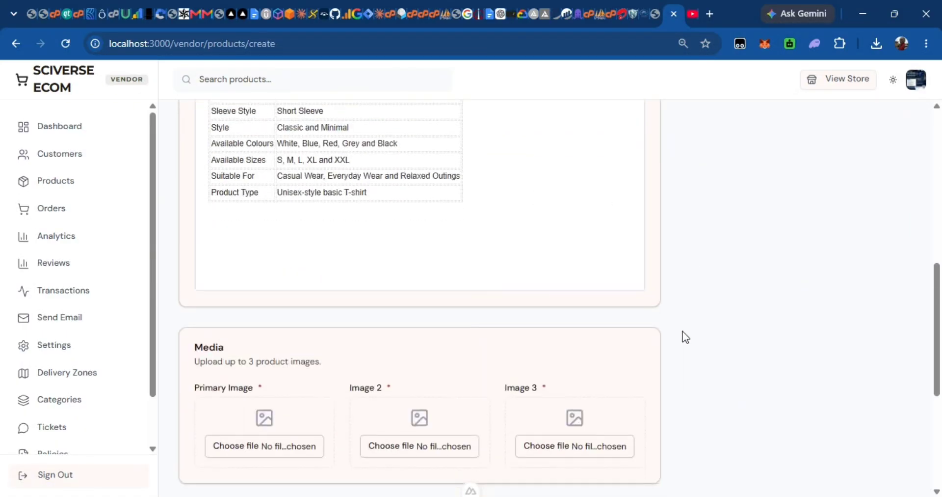
scroll(598, 309, "up", 2)
scroll(486, 226, "up", 1)
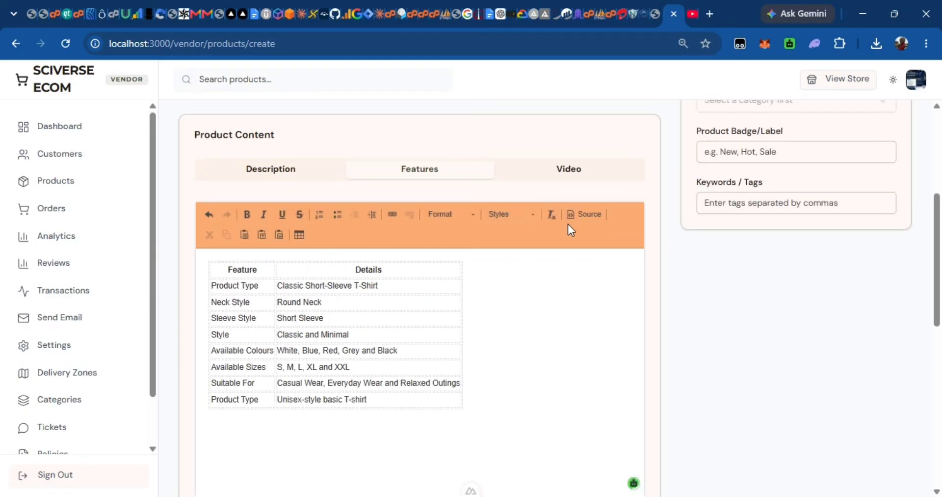